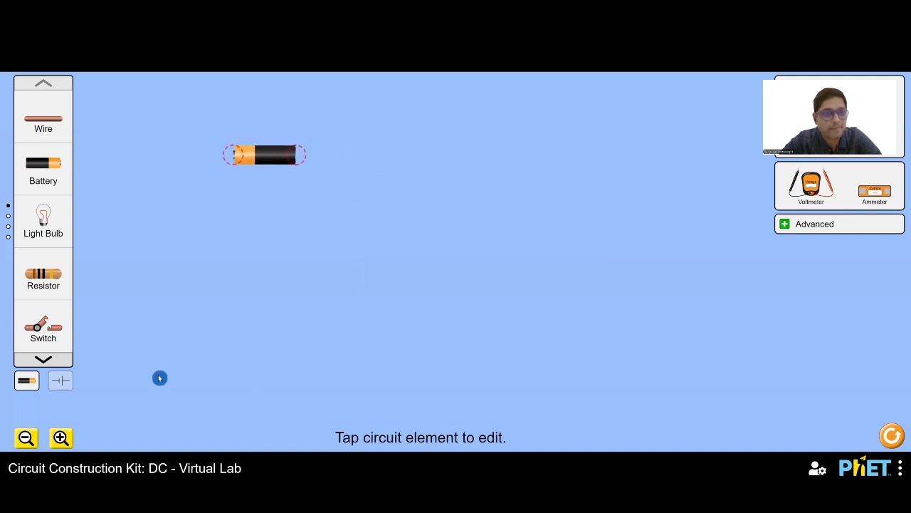
Step: Place two light bulbs side by side below the battery and check each bulb's resistance
left_click_drag(202, 232, 216, 277)
left_click_drag(41, 223, 309, 293)
left_click_drag(212, 281, 187, 282)
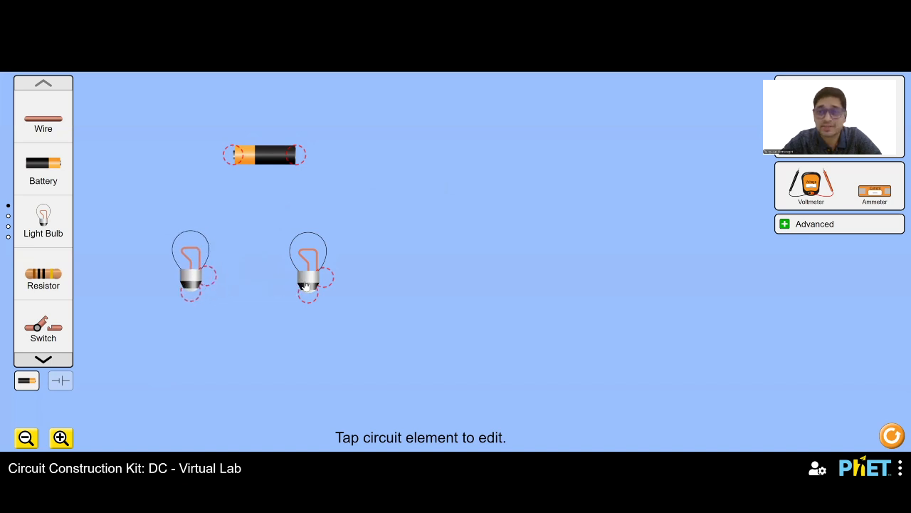
left_click_drag(306, 284, 279, 285)
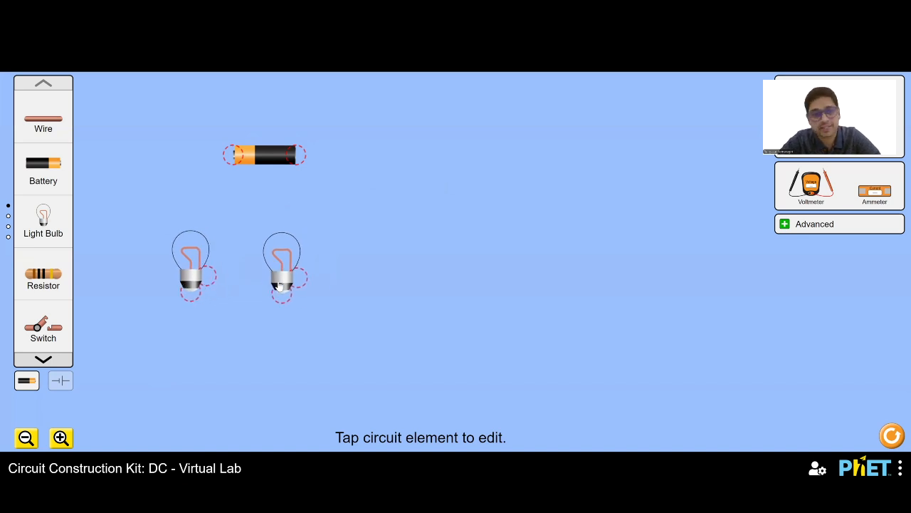
left_click(284, 282)
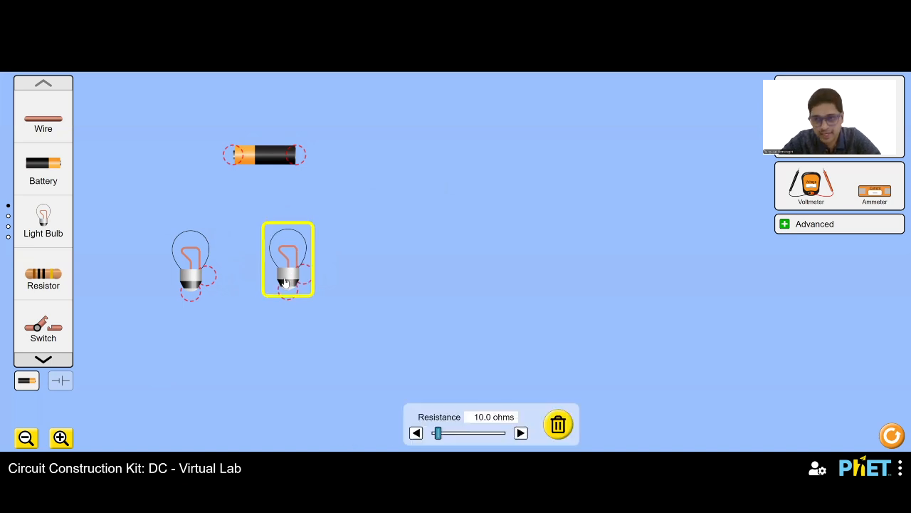
left_click(192, 284)
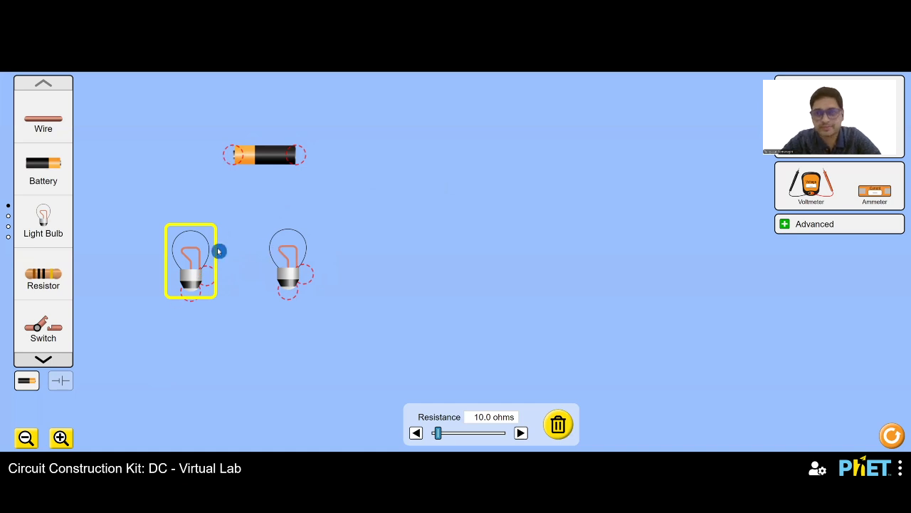
mouse_move(196, 277)
left_mouse_down()
mouse_move(205, 259)
mouse_move(199, 282)
left_mouse_up()
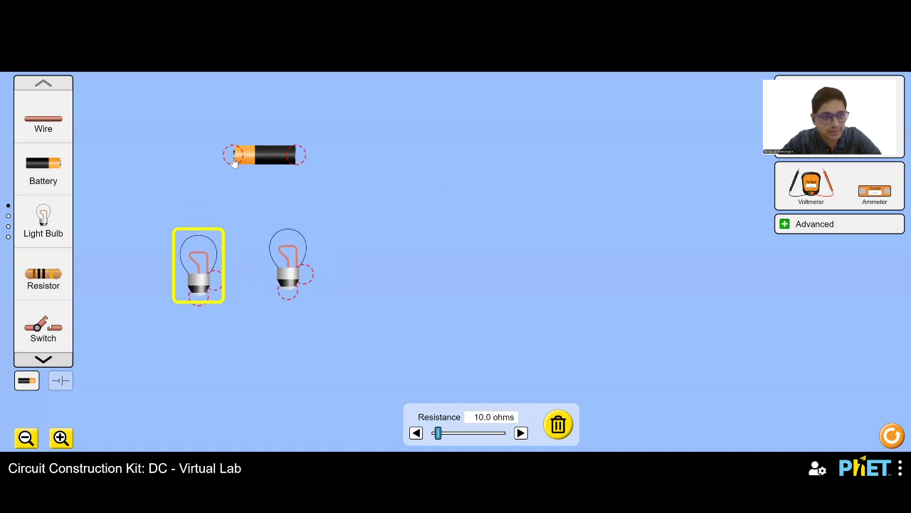
Step: Connect the battery's positive end to the first bulb's base with three wires running outward, down and back in
left_click_drag(52, 127, 192, 154)
left_click_drag(58, 128, 158, 299)
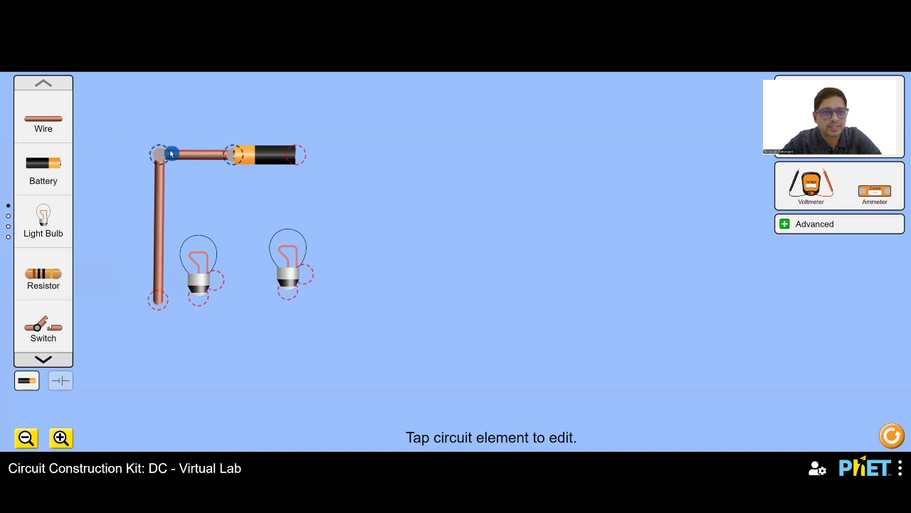
left_click_drag(43, 121, 212, 287)
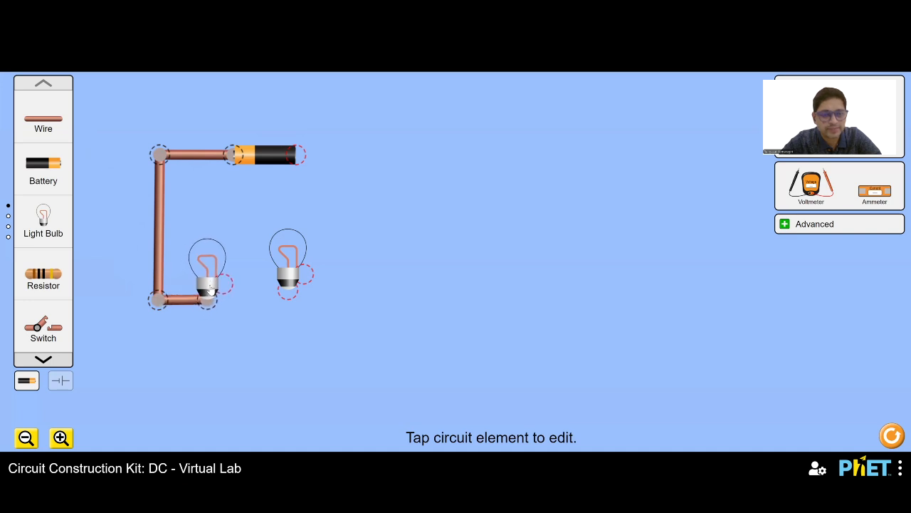
Step: Wire the first bulb's side contact to the second bulb's base, and extend a wire from the battery's negative end
left_click_drag(286, 281, 294, 289)
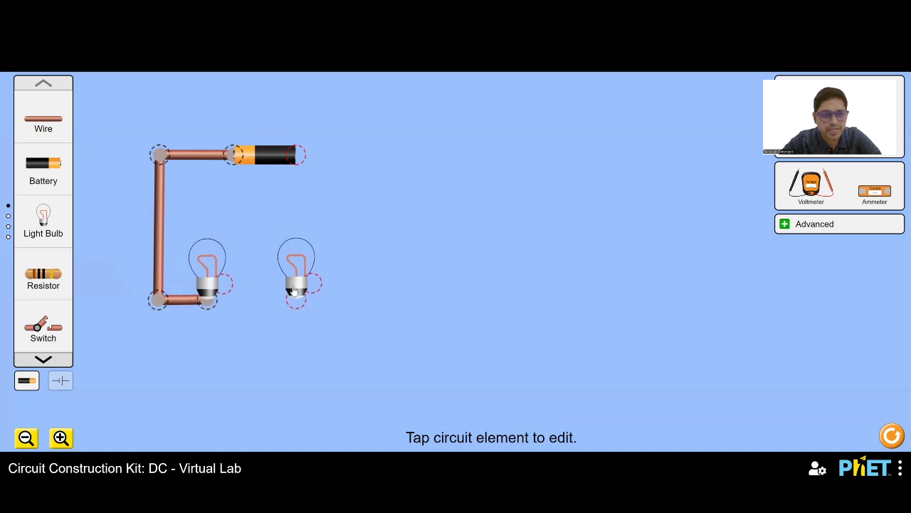
left_click_drag(45, 126, 290, 272)
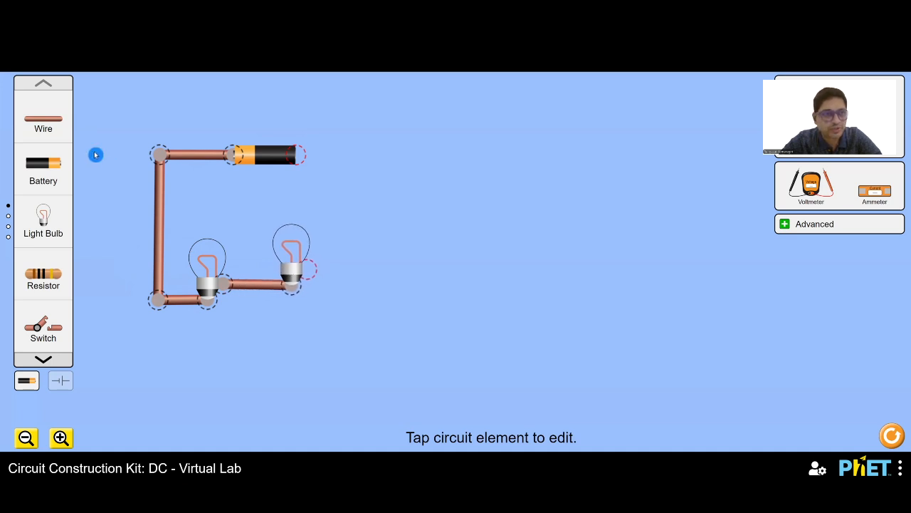
left_click_drag(40, 126, 376, 164)
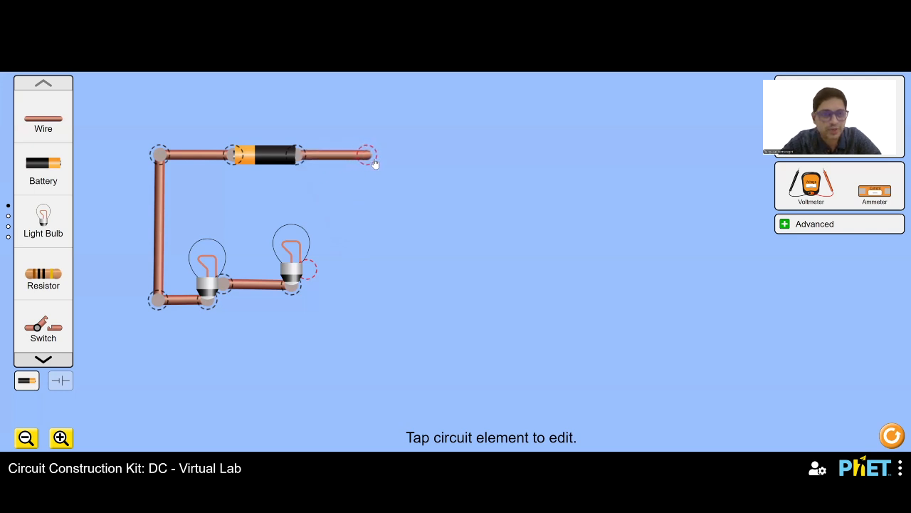
left_click(375, 164)
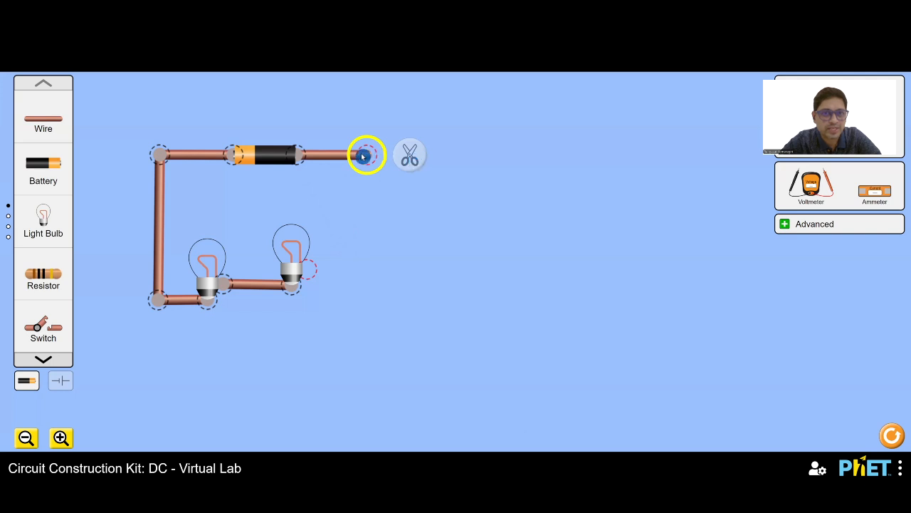
Step: Place a switch above the circuit and separate the corner junction between the battery's positive-end wire and the vertical wire
left_click_drag(57, 331, 359, 114)
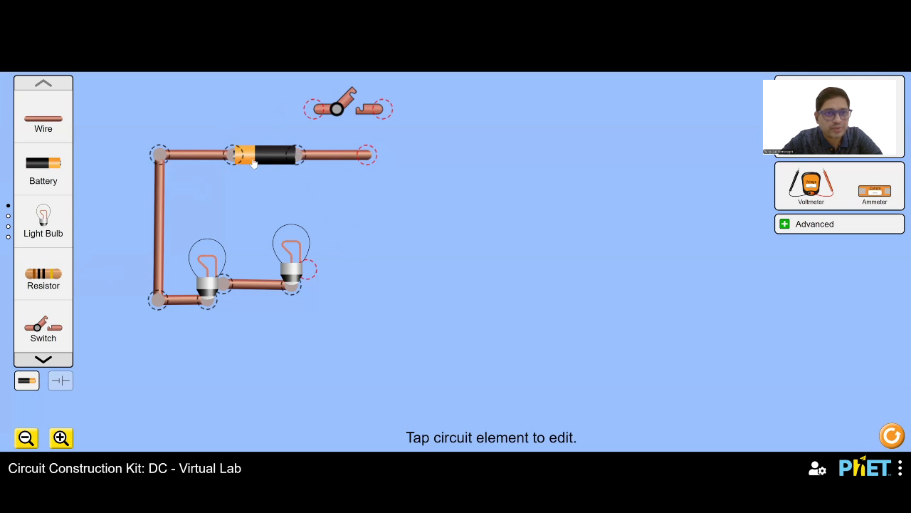
left_click_drag(160, 156, 185, 153)
left_click(93, 133)
left_click_drag(116, 174, 154, 226)
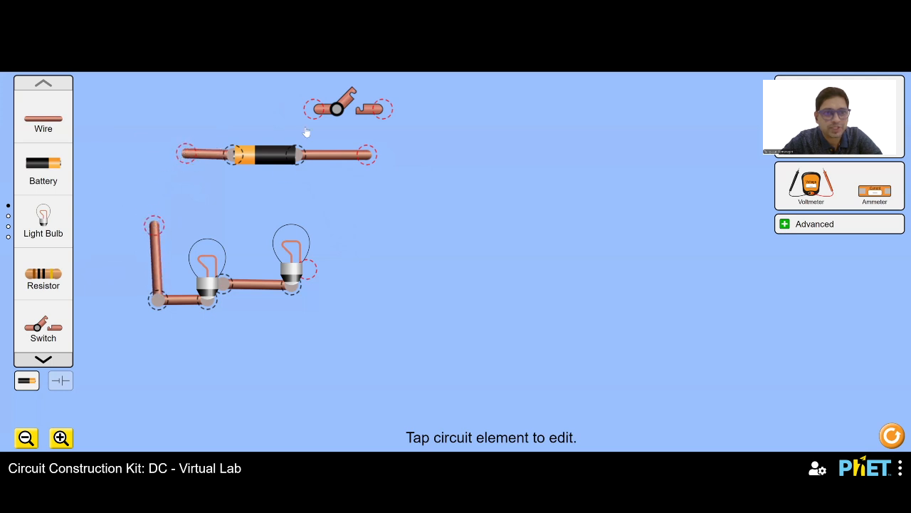
Step: Attach one end of the switch to the free end of the battery's positive-side wire, hanging downward
left_click_drag(338, 109, 141, 158)
mouse_move(141, 195)
left_mouse_down()
mouse_move(154, 223)
mouse_move(163, 218)
mouse_move(131, 205)
mouse_move(149, 200)
left_mouse_up()
left_click_drag(183, 146, 170, 138)
left_click(147, 196)
left_click_drag(127, 191, 169, 230)
left_click(120, 190)
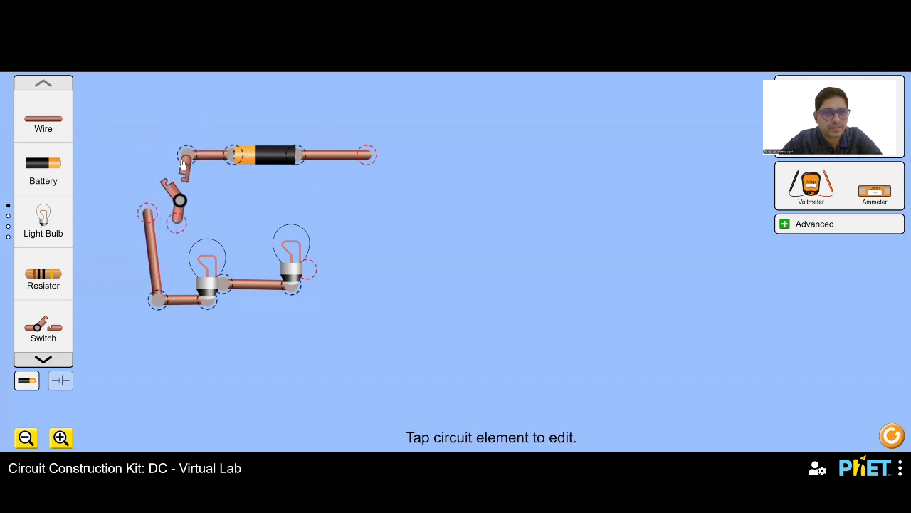
Step: Align the switch vertically and connect its free end to the wire leading to the first bulb
left_click_drag(184, 162, 158, 145)
left_click(148, 211)
left_click(106, 211)
left_click_drag(149, 227, 136, 280)
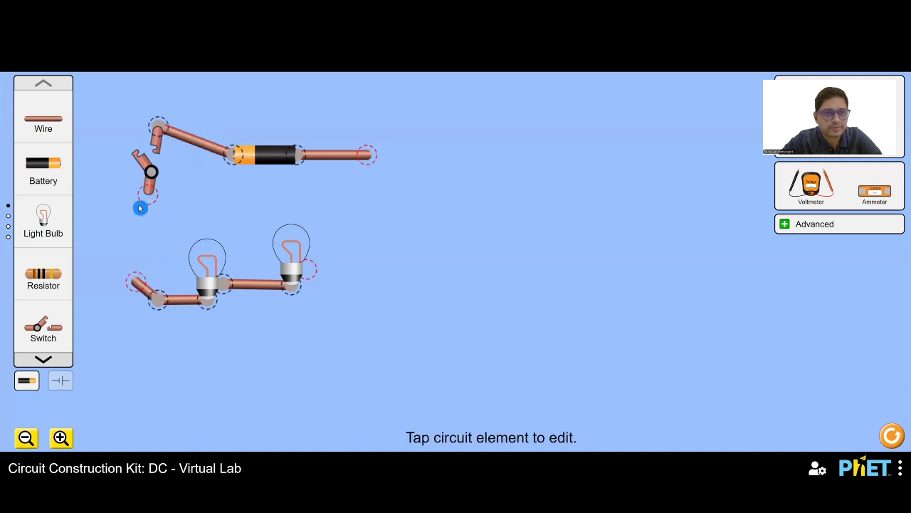
left_click_drag(146, 207, 161, 226)
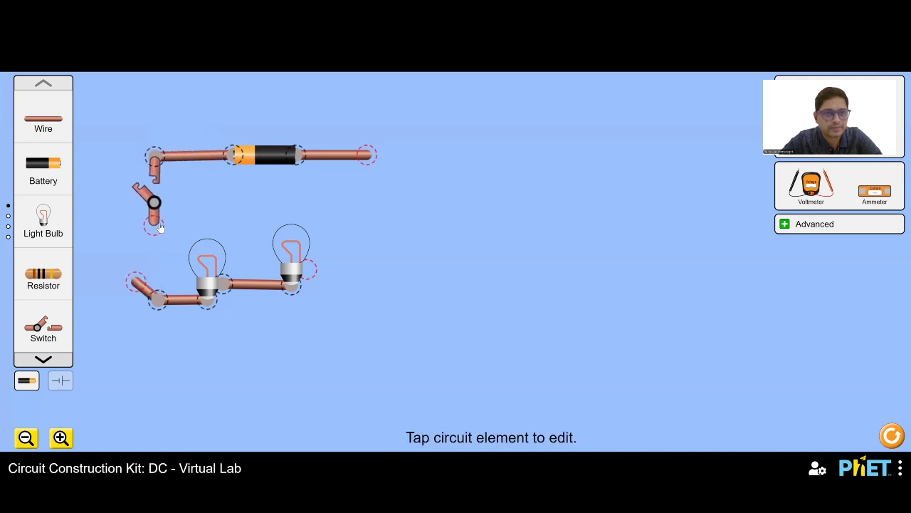
left_click(159, 225)
mouse_move(154, 302)
left_mouse_down()
mouse_move(135, 266)
mouse_move(151, 234)
left_mouse_up()
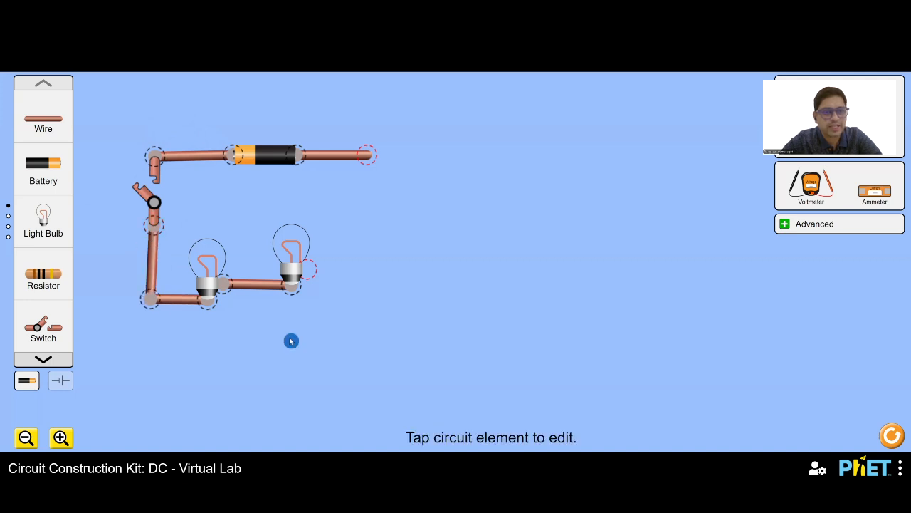
Step: Close the series loop with two wires from the battery's negative-side wire to the second bulb's side contact
left_click_drag(42, 120, 364, 284)
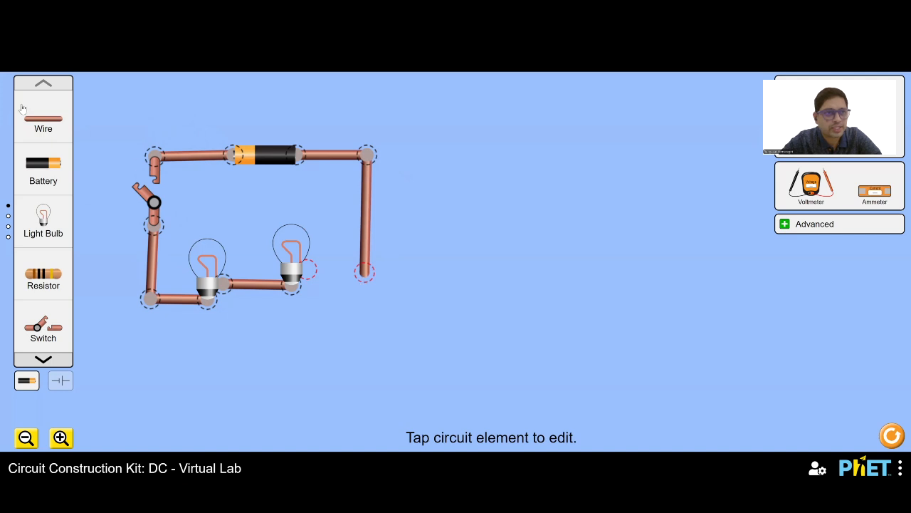
left_click_drag(43, 121, 336, 271)
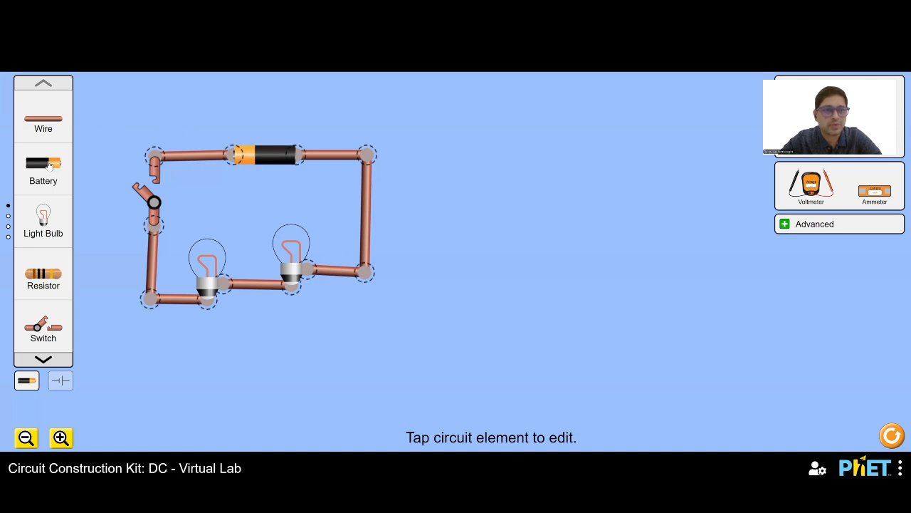
Step: Start a second circuit beside the first with a battery, a wire and open switch on its positive end, and a wire on its negative end
left_click_drag(45, 163, 616, 150)
left_click(542, 212)
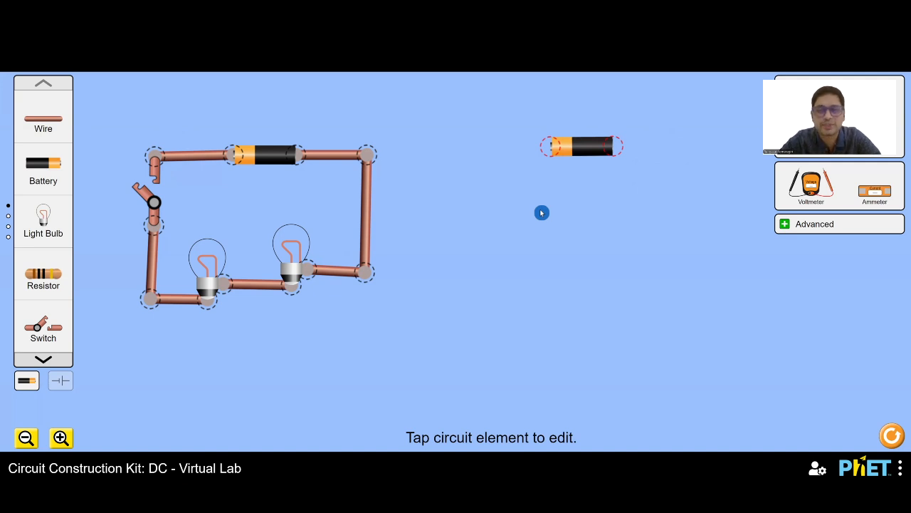
left_click_drag(43, 121, 537, 152)
left_click_drag(600, 158, 644, 161)
left_click_drag(513, 155, 567, 153)
left_click_drag(38, 314, 532, 163)
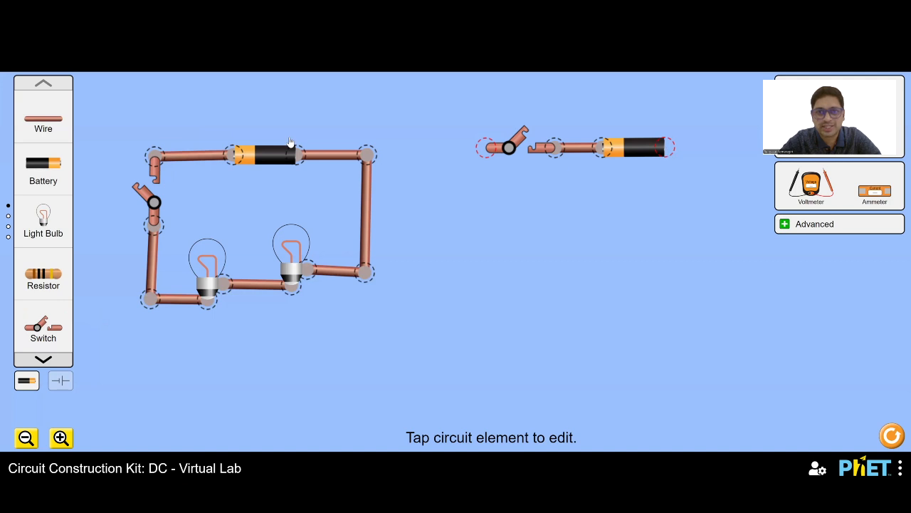
left_click_drag(43, 119, 694, 152)
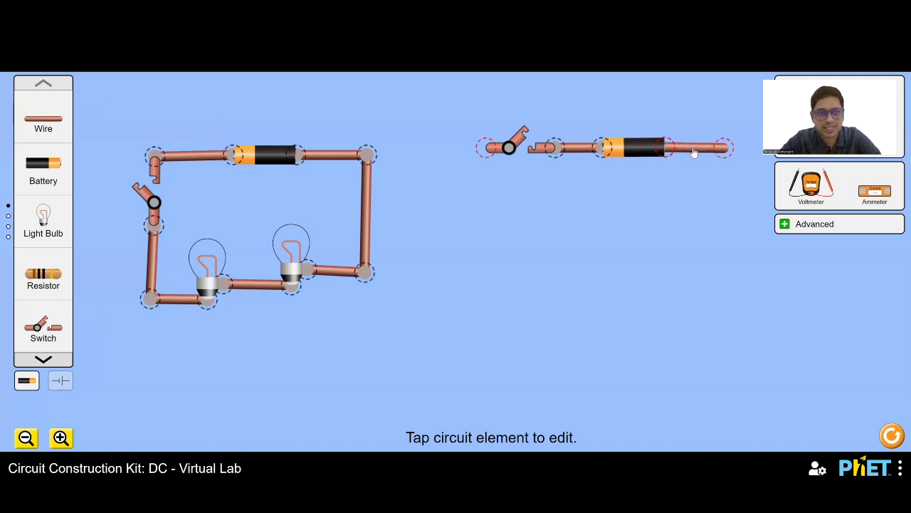
left_click(26, 437)
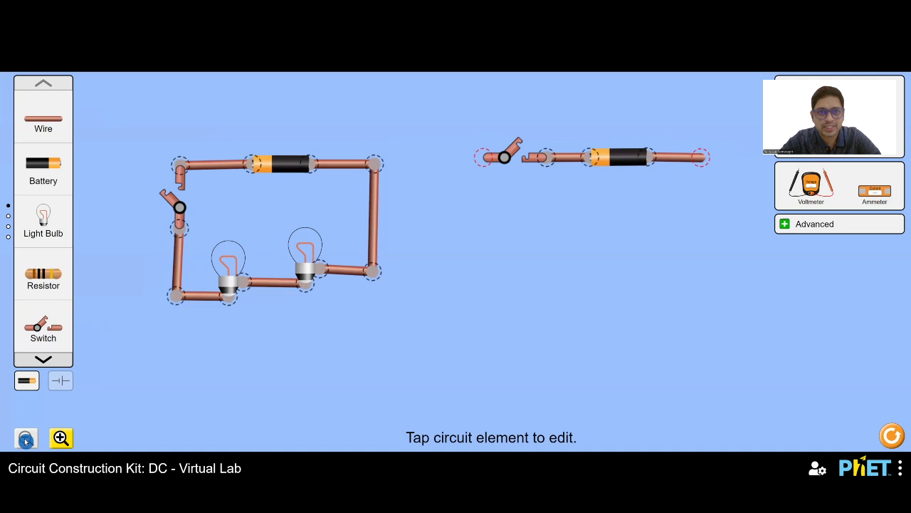
left_click(61, 437)
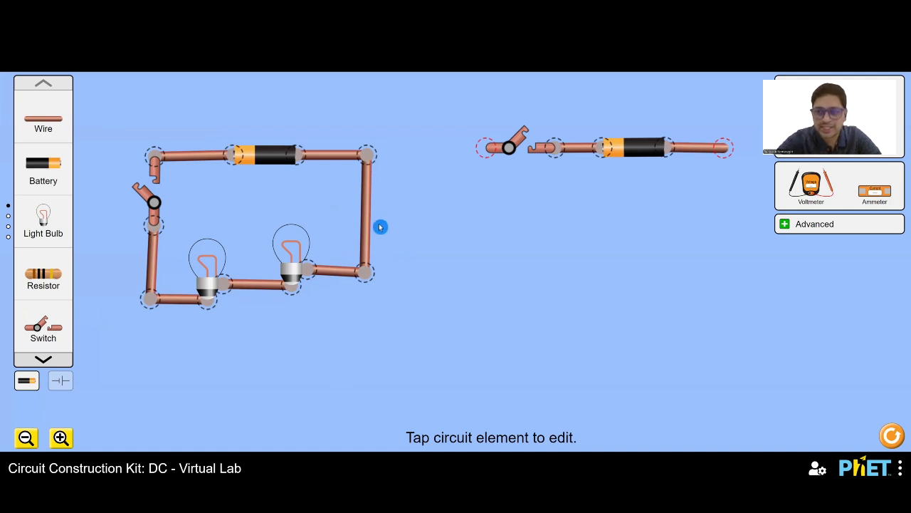
Step: Add a light bulb below the second battery and wire it into a closed loop with the switch and battery
left_click_drag(44, 222, 641, 250)
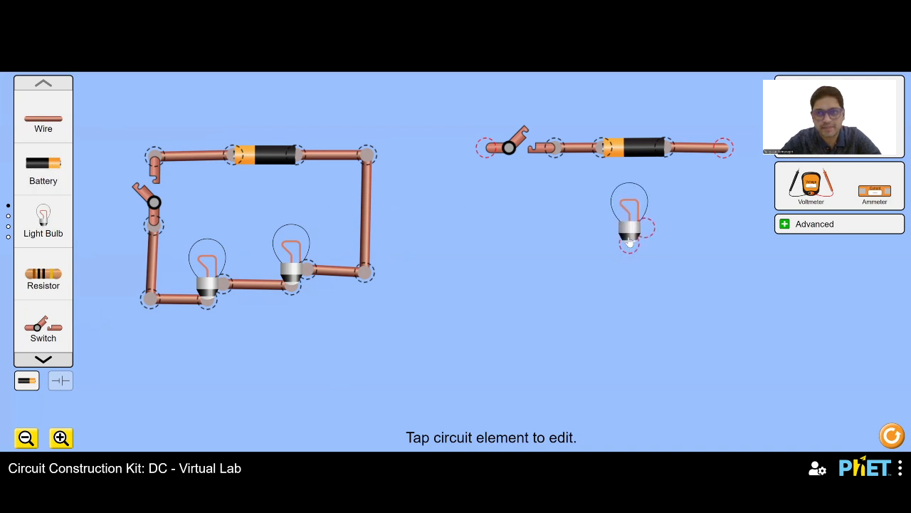
left_click_drag(43, 121, 490, 251)
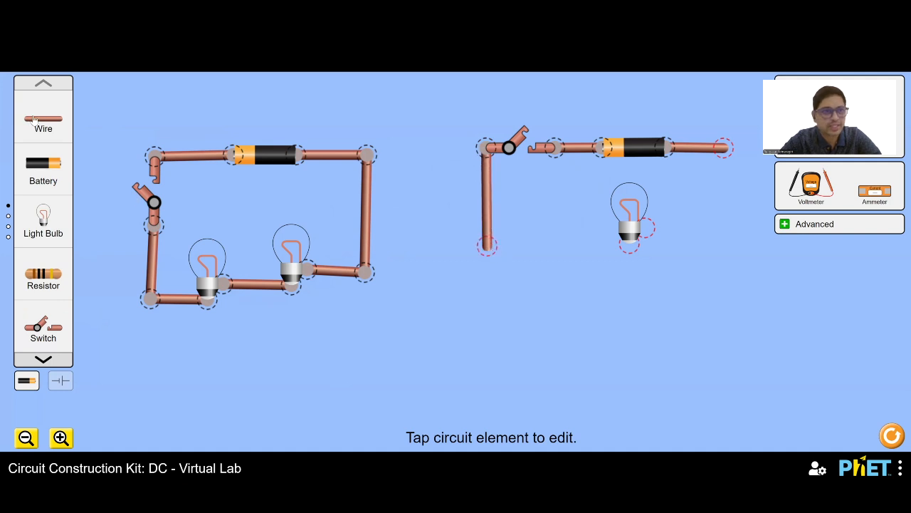
left_click_drag(44, 121, 629, 246)
left_click_drag(40, 124, 432, 193)
left_click_drag(570, 224, 688, 240)
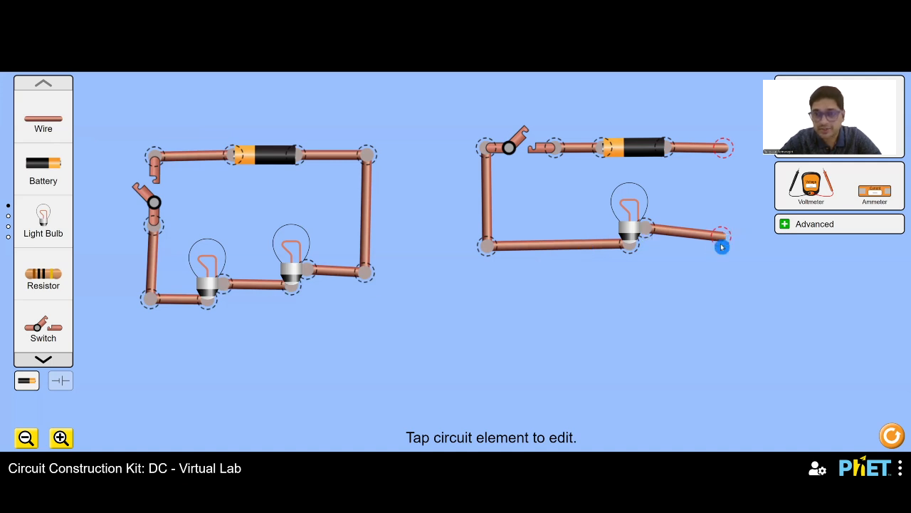
left_click_drag(734, 244, 737, 232)
left_click_drag(45, 124, 729, 230)
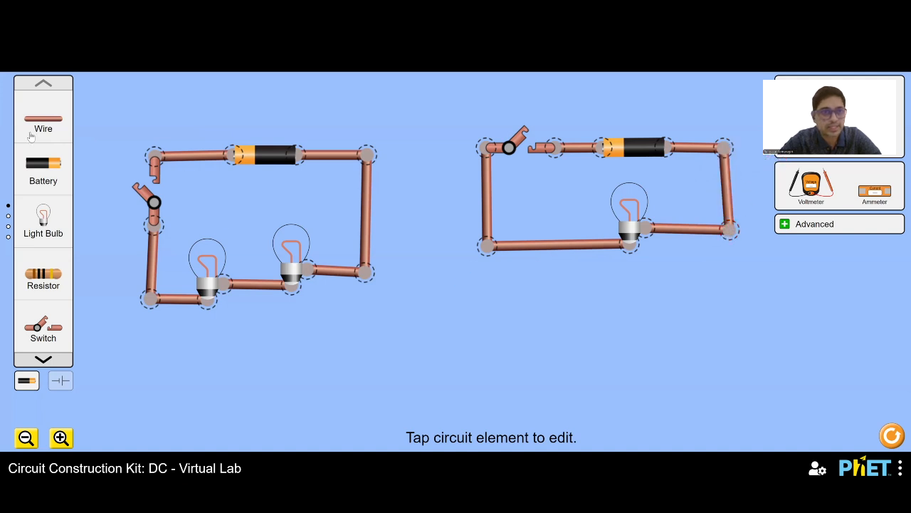
Step: Extend a wire down from the second circuit's switch-side corner and connect another wire from it to a new bulb's base below the first
left_click_drag(44, 121, 486, 247)
left_click_drag(507, 343, 487, 330)
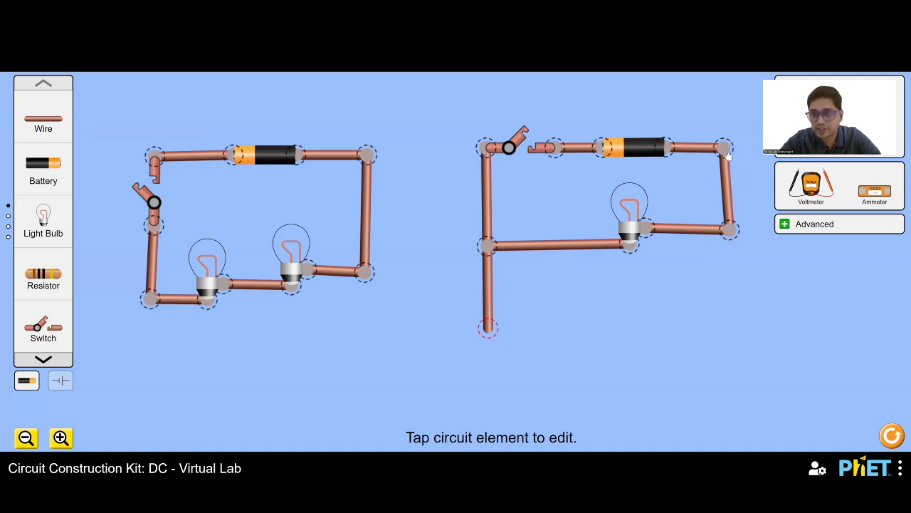
left_click_drag(358, 294, 632, 329)
left_click_drag(48, 122, 499, 330)
left_click_drag(556, 335, 614, 339)
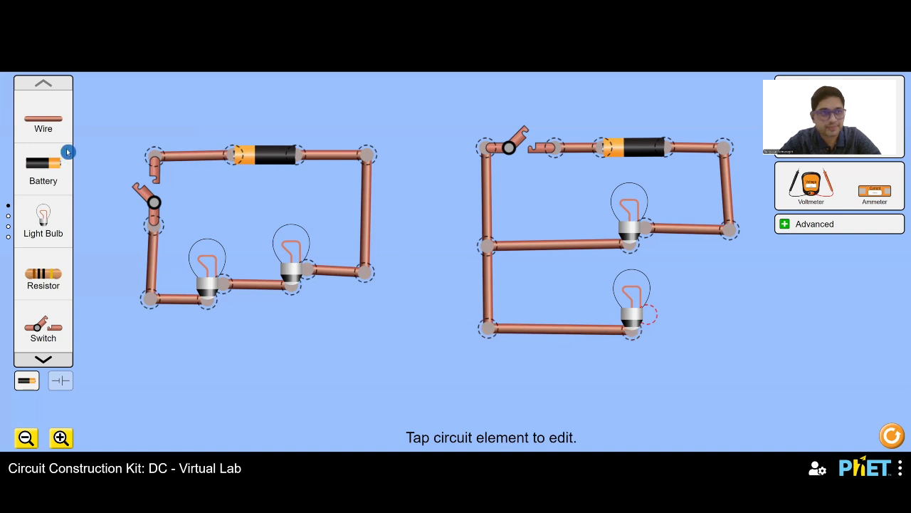
Step: Complete the parallel branch with two wires from the battery-side corner to the lower bulb's side contact
left_click_drag(44, 119, 733, 247)
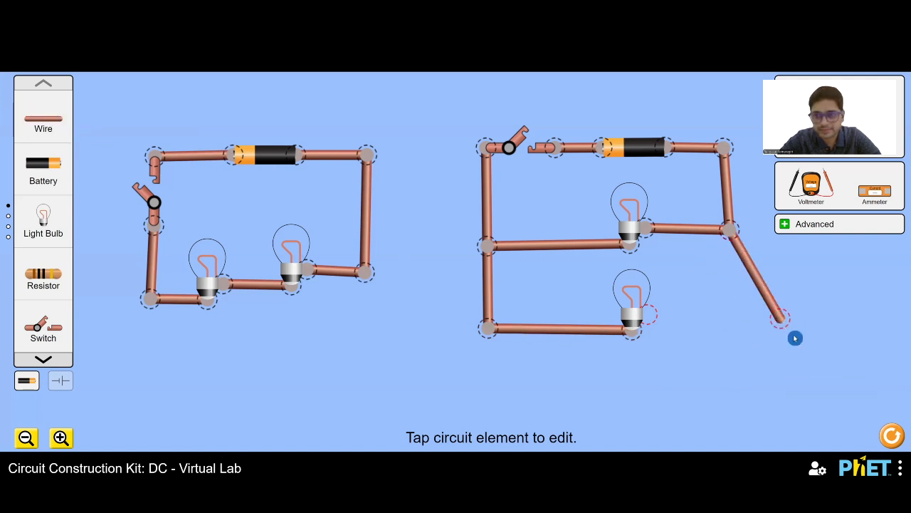
left_click_drag(781, 319, 732, 320)
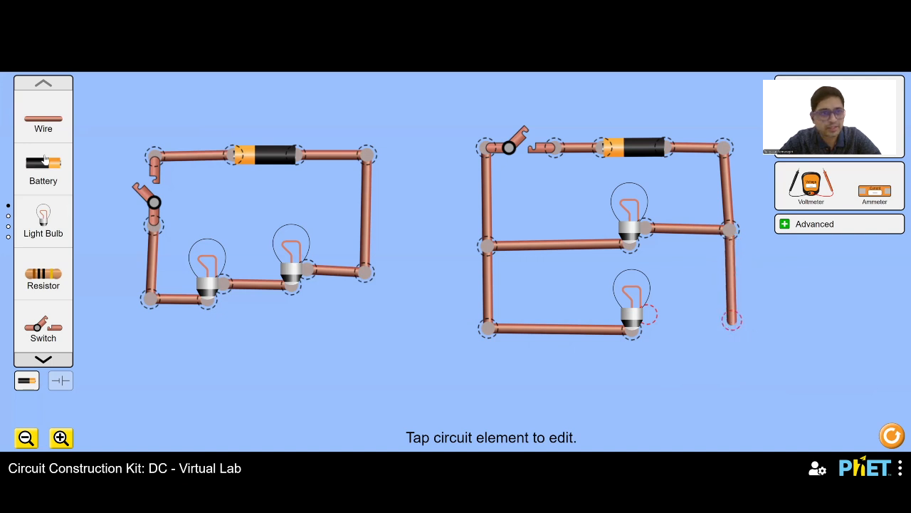
left_click(39, 122)
left_click_drag(459, 271, 685, 321)
left_click(677, 361)
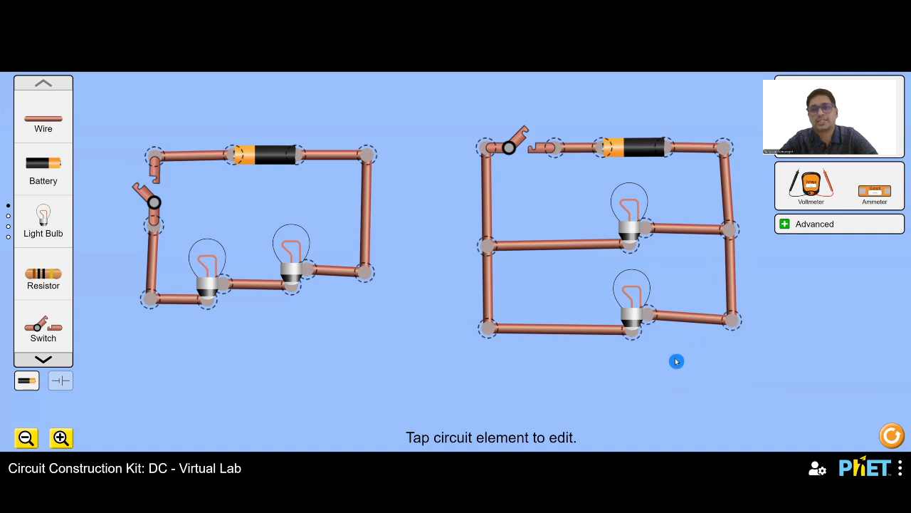
Step: Check the voltage setting of the series circuit's battery
left_click(229, 138)
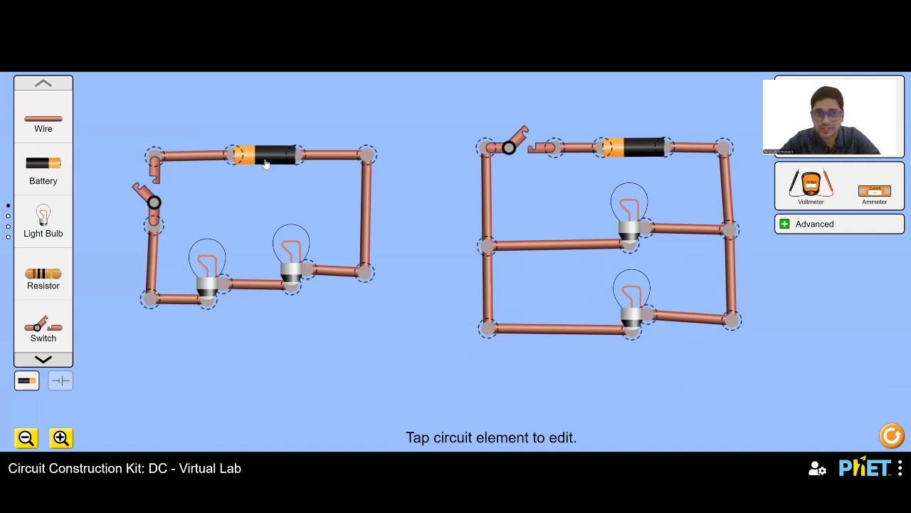
left_click(267, 162)
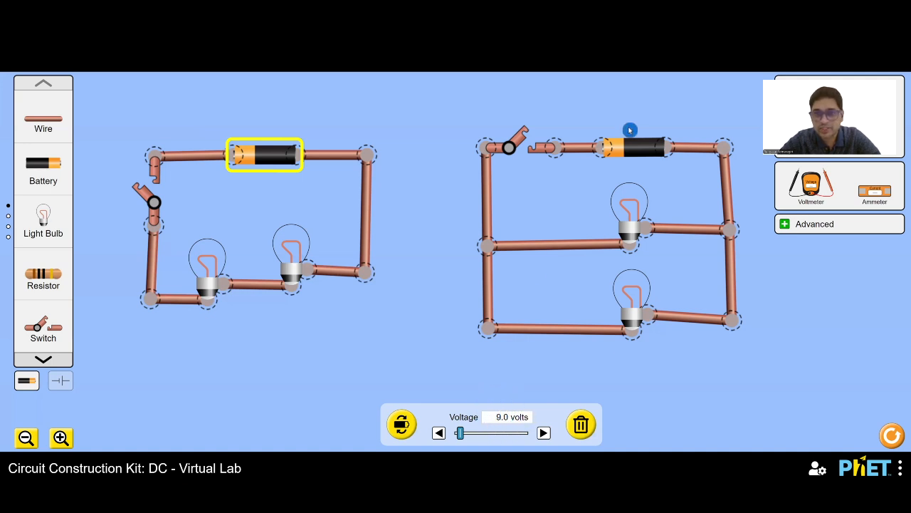
Step: Check the voltage setting of the parallel circuit's battery and close the switches of both circuits
left_click(628, 148)
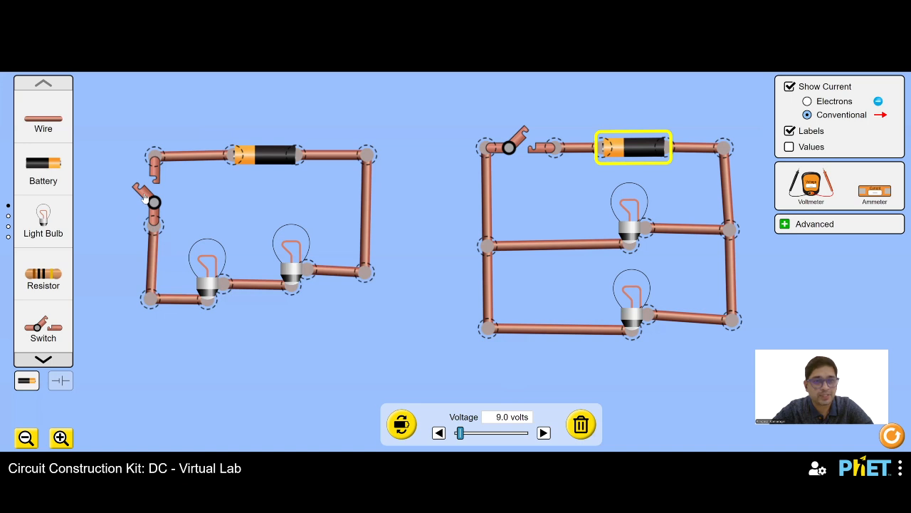
left_click(146, 198)
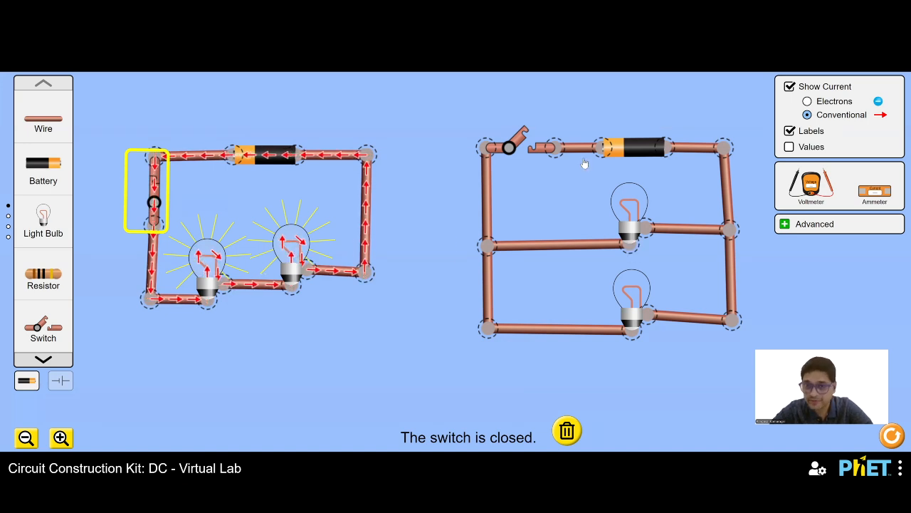
left_click(520, 142)
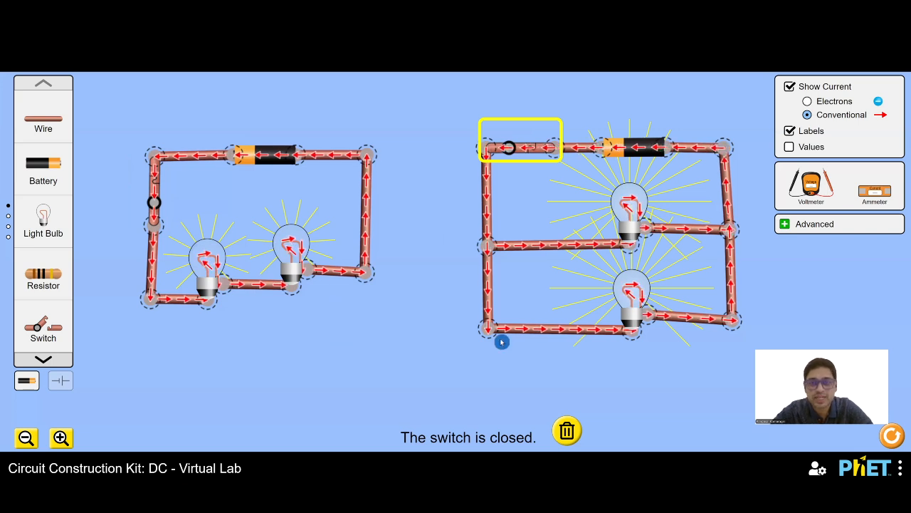
left_click(563, 363)
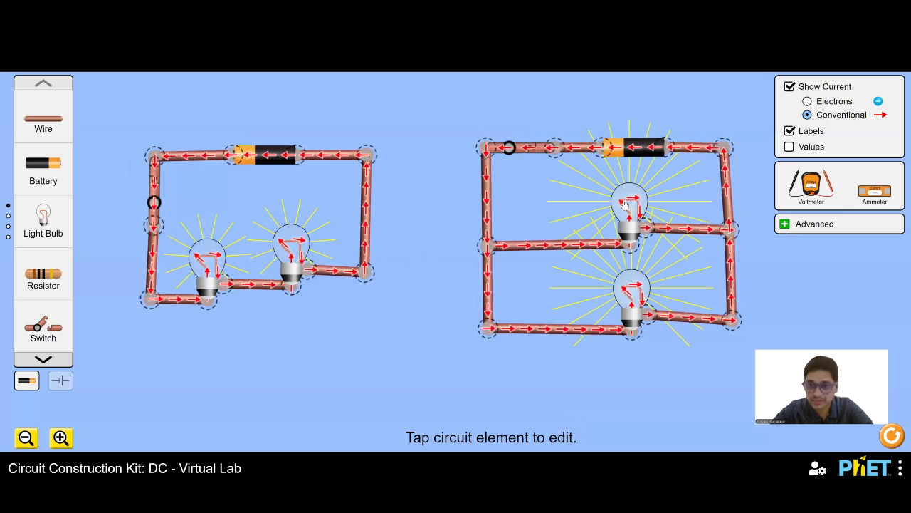
Step: Compare the voltage settings of the series and parallel circuits' batteries
left_click(277, 158)
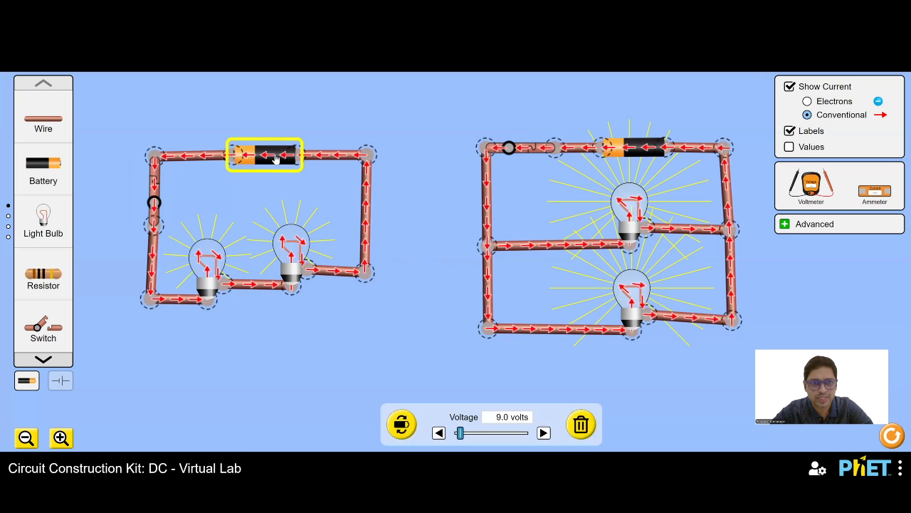
left_click(638, 153)
left_click(502, 415)
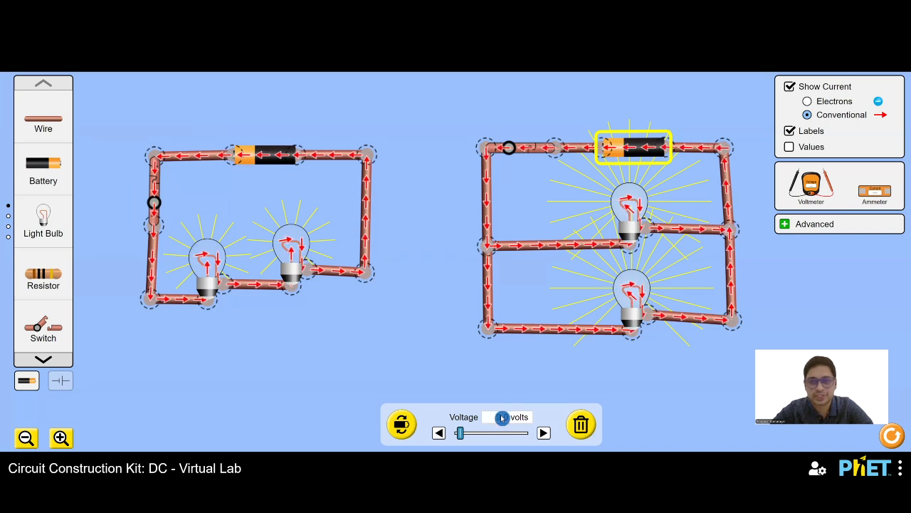
left_click(397, 336)
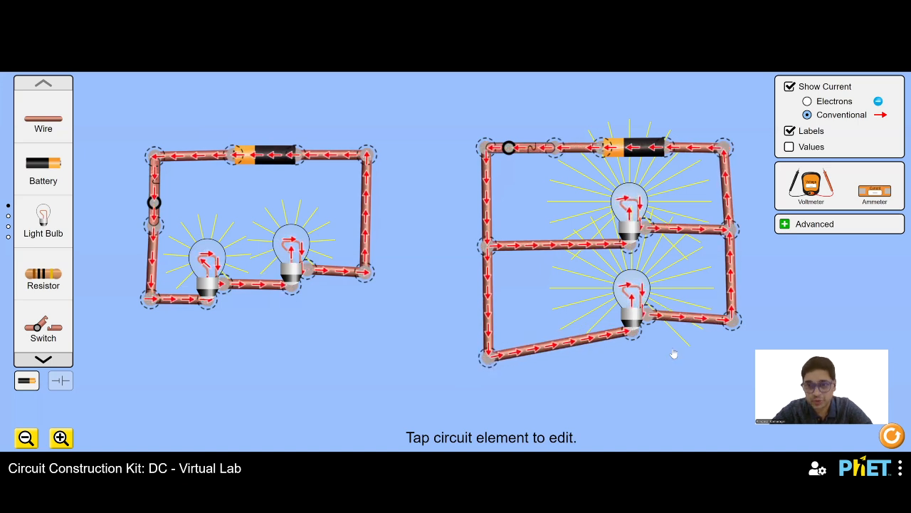
Step: Move the parallel circuit's lower bulb and its lower battery-side corner down to widen the gap between the branches
left_click_drag(632, 365, 631, 370)
left_click_drag(746, 330, 737, 362)
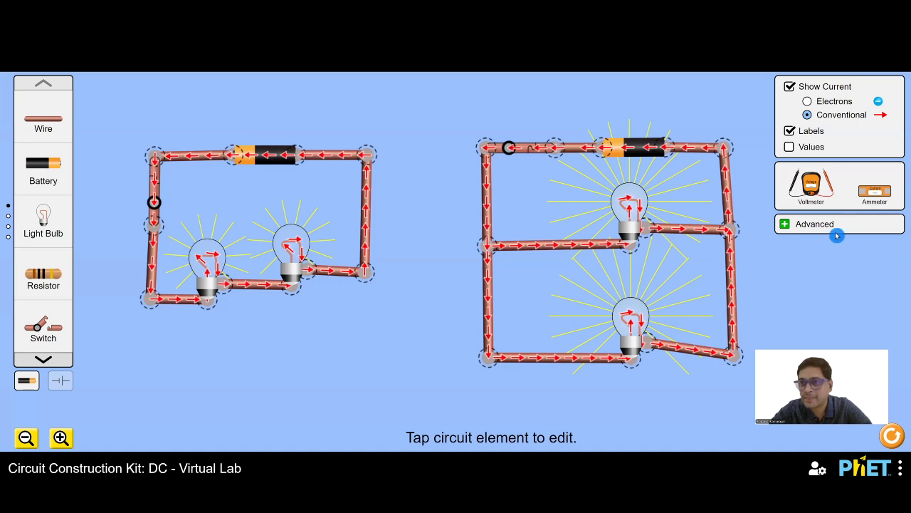
Step: Bring in a voltmeter below the series circuit and measure the voltage across the bulb nearest the switch
left_click(811, 186)
left_click_drag(477, 277, 242, 376)
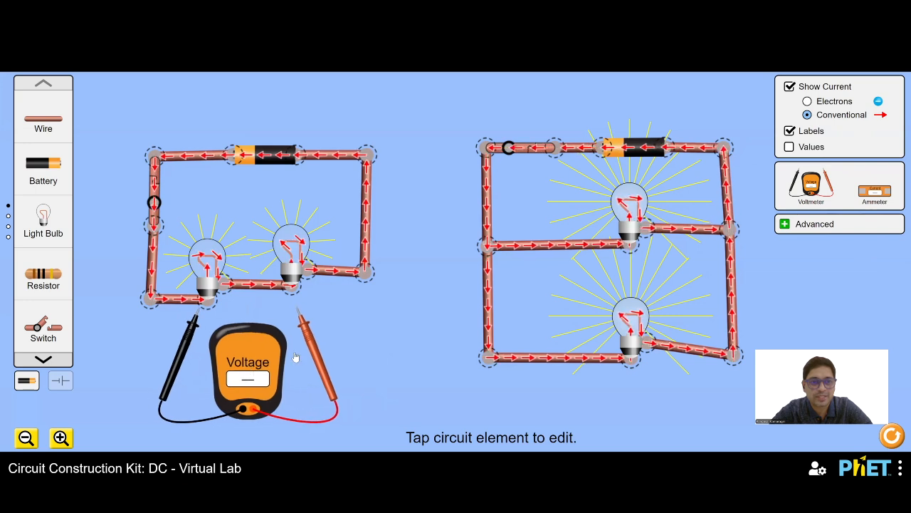
left_click_drag(306, 328, 240, 309)
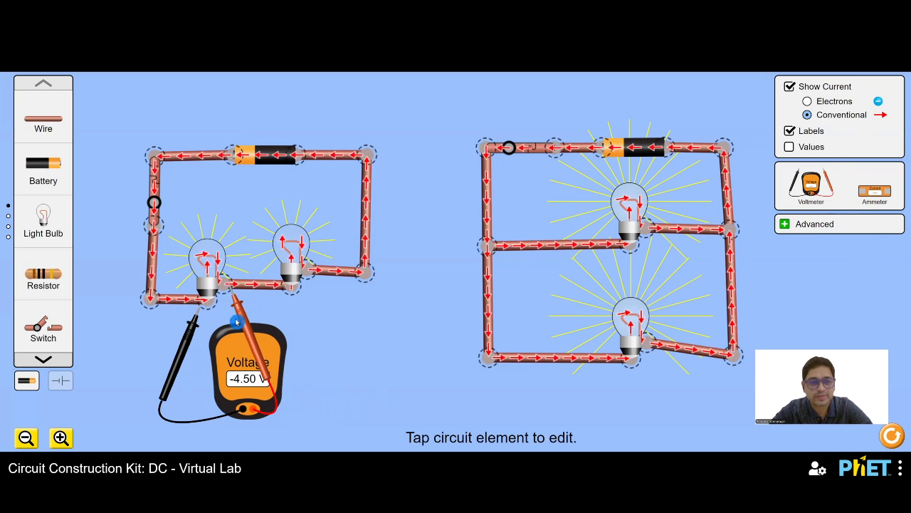
left_click_drag(225, 335, 290, 354)
Step: Check the series battery's voltage setting and turn on the display of component values
left_click(261, 159)
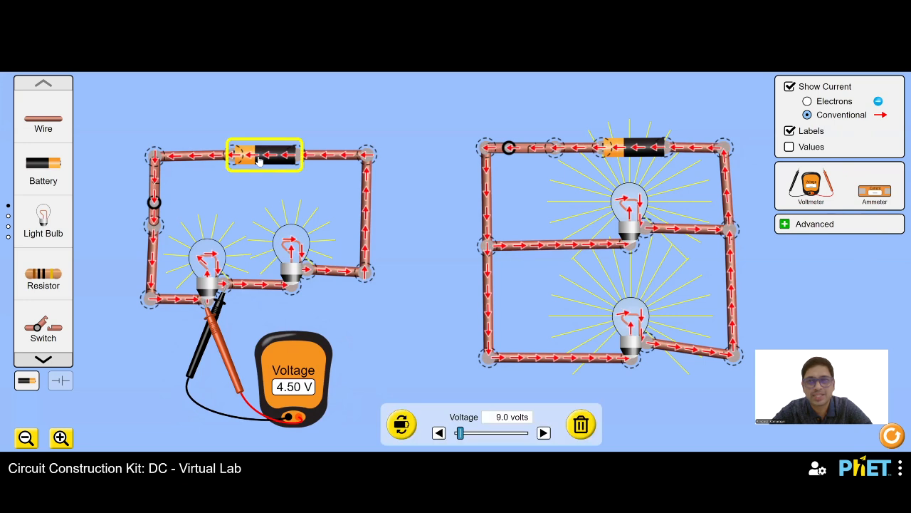
left_click(507, 421)
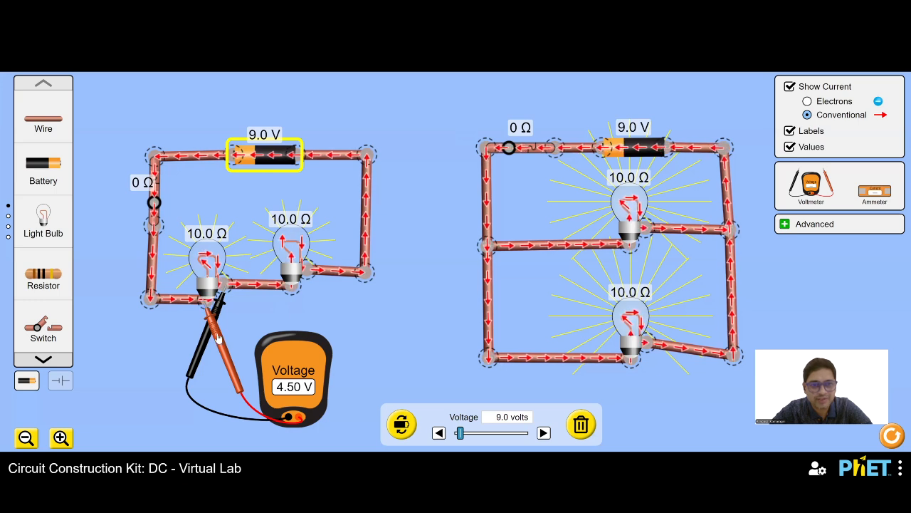
Step: Move the voltmeter aside, add a second one and measure the voltage across the series circuit's other bulb
left_click_drag(265, 349, 134, 349)
left_click(808, 194)
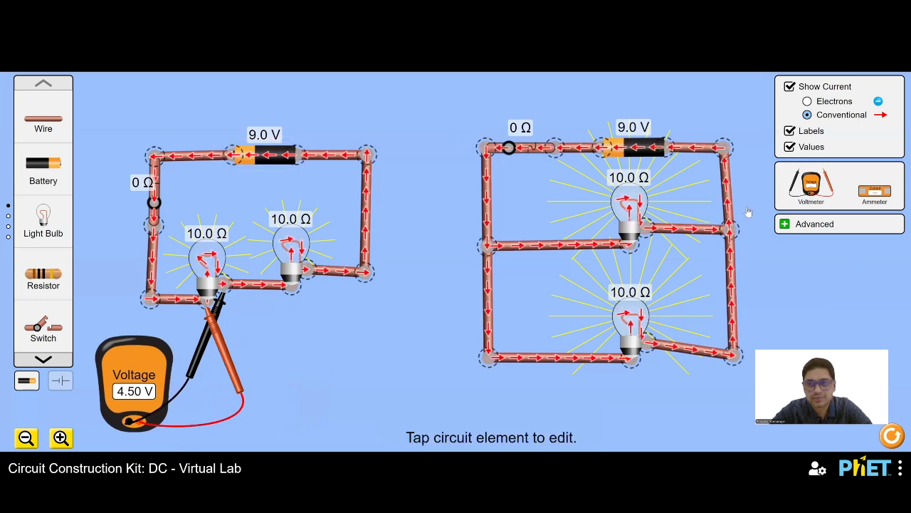
left_click_drag(811, 184, 356, 348)
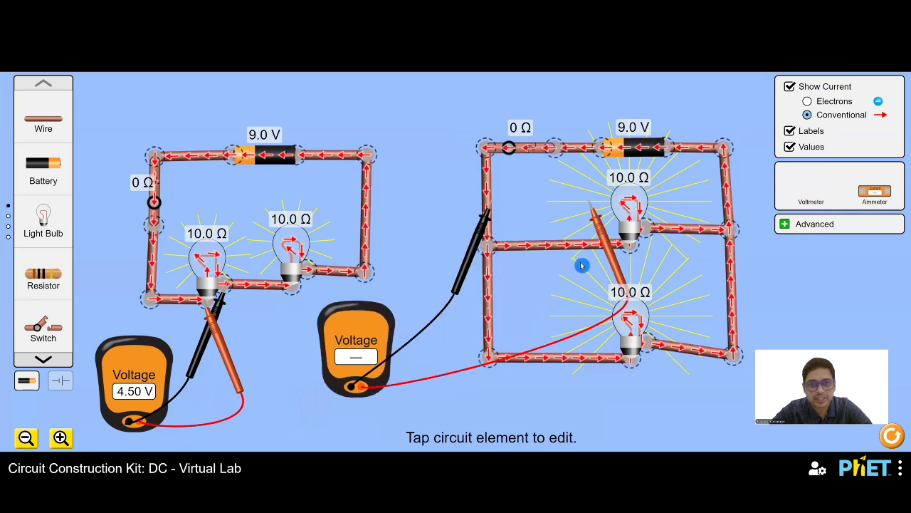
left_click_drag(594, 213, 296, 306)
left_click_drag(472, 252, 301, 302)
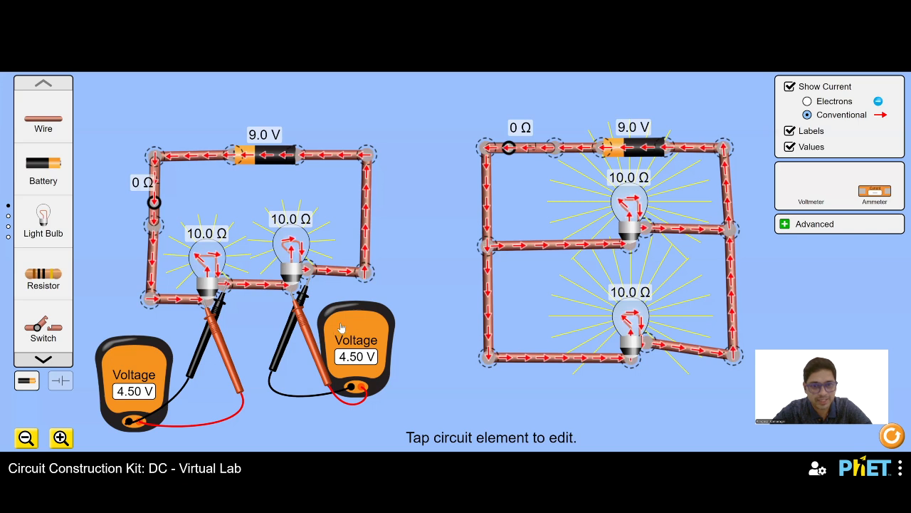
left_click_drag(341, 328, 333, 336)
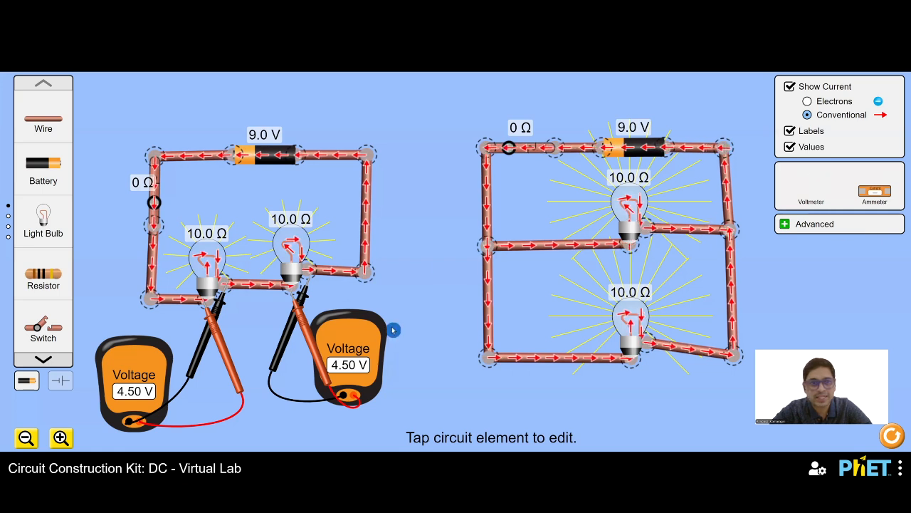
Step: Transfer the first voltmeter to the parallel circuit and measure the voltage across its upper bulb
left_click_drag(125, 336, 423, 288)
left_click_drag(214, 347, 523, 326)
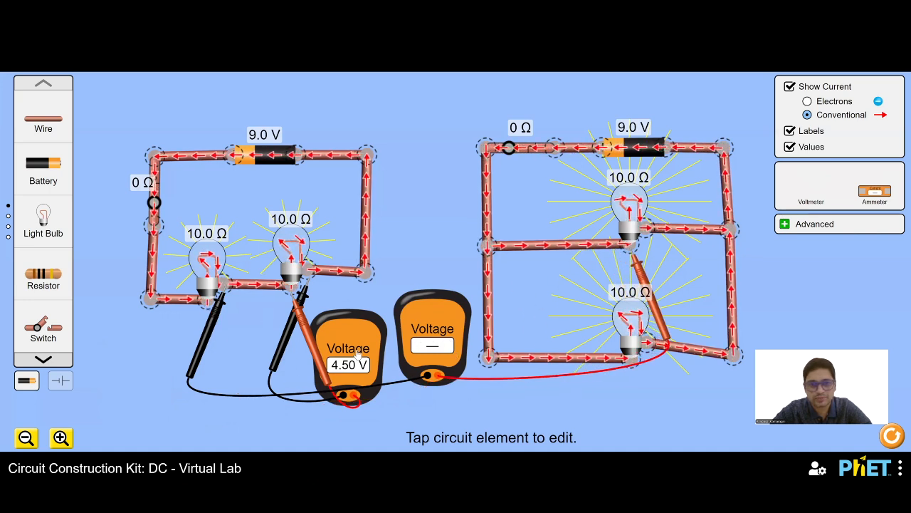
left_click_drag(348, 384, 209, 397)
left_click_drag(219, 315, 219, 316)
left_click_drag(475, 332, 637, 263)
left_click_drag(436, 324, 417, 200)
Step: Transfer the second voltmeter to the parallel circuit and measure the voltage across its lower bulb
left_click(287, 315)
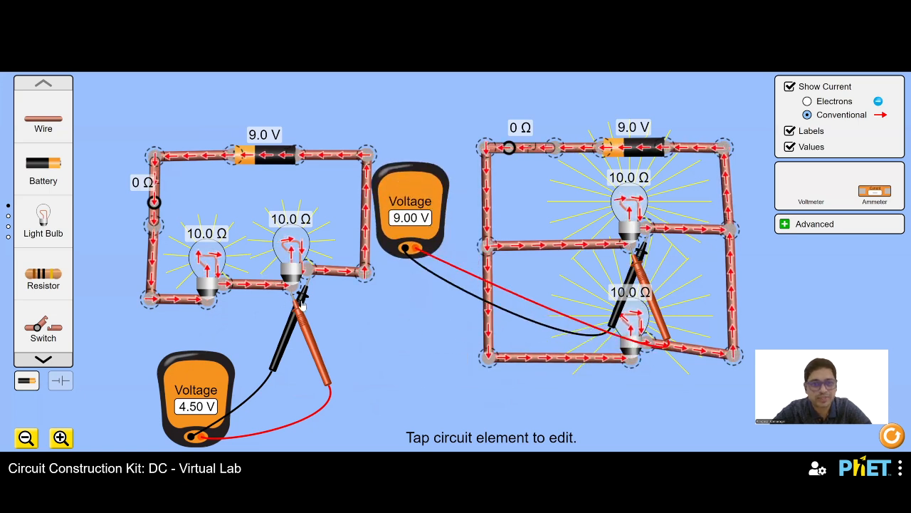
mouse_move(299, 316)
left_mouse_down()
mouse_move(308, 329)
mouse_move(573, 390)
mouse_move(644, 394)
mouse_move(305, 311)
left_mouse_up()
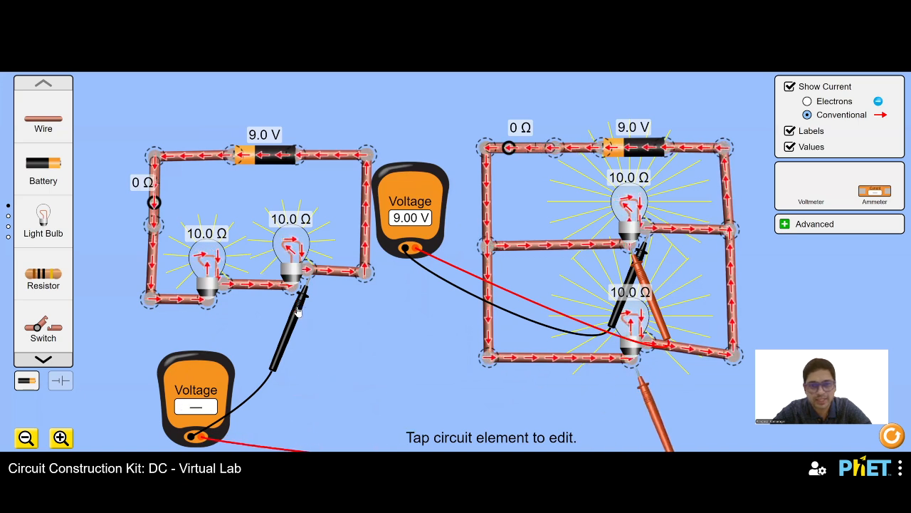
left_click_drag(508, 369, 635, 380)
left_click_drag(193, 386, 341, 372)
left_click_drag(407, 338, 406, 329)
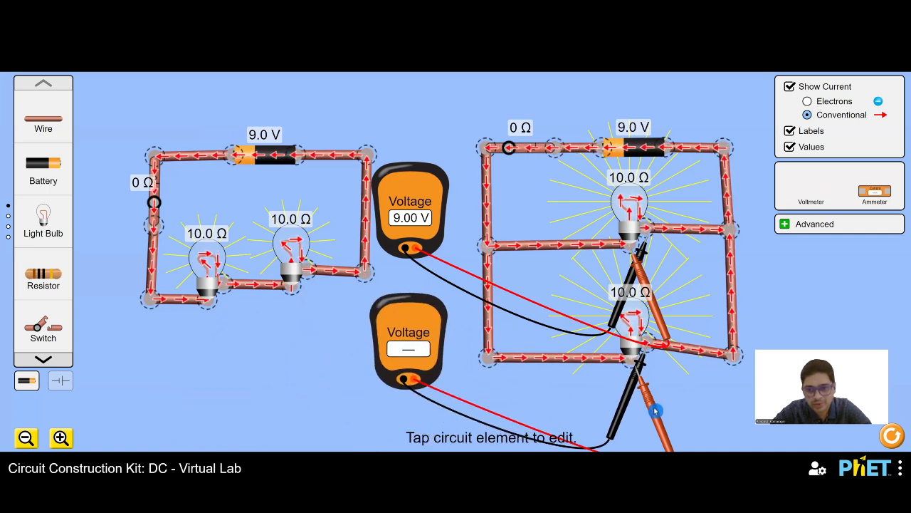
left_click_drag(652, 412, 646, 403)
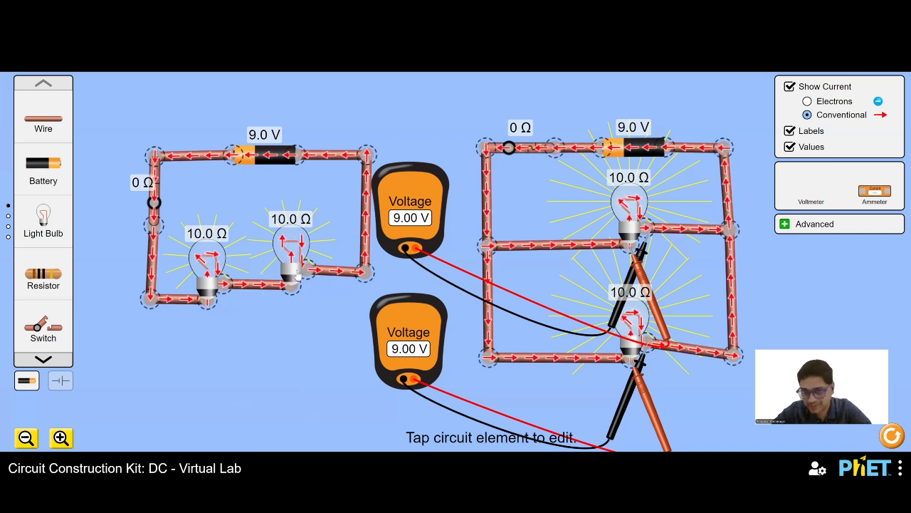
Step: Reposition the two voltmeters around the parallel circuit and return both to the toolbox
left_click_drag(393, 316, 489, 359)
left_click_drag(435, 200, 512, 243)
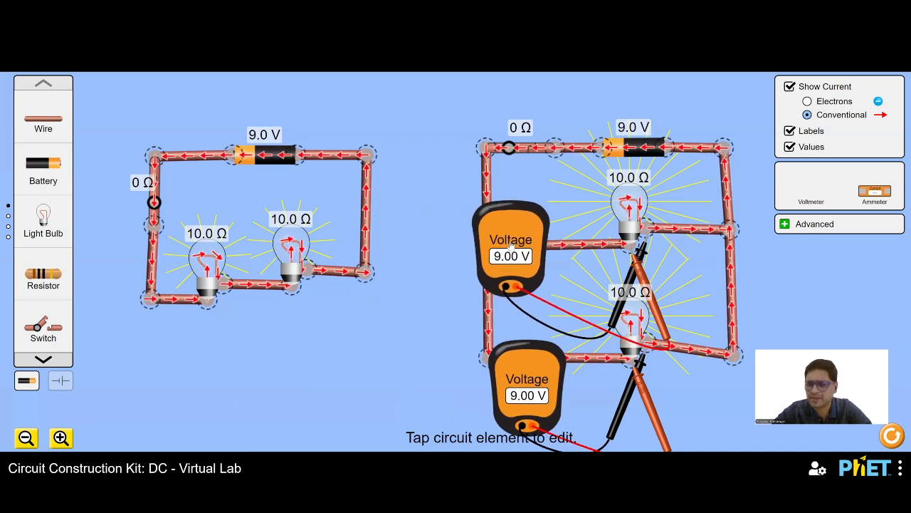
left_click_drag(433, 321, 746, 288)
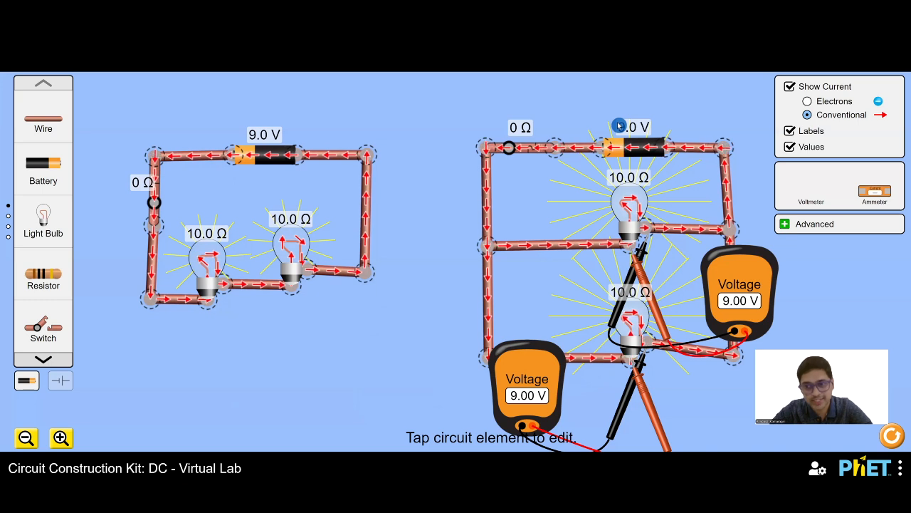
left_click_drag(541, 367, 791, 200)
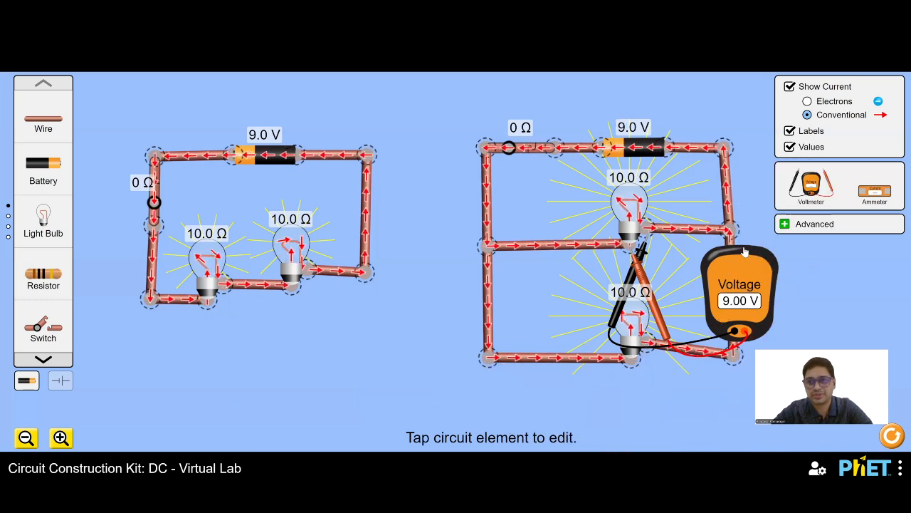
left_click_drag(748, 270, 782, 201)
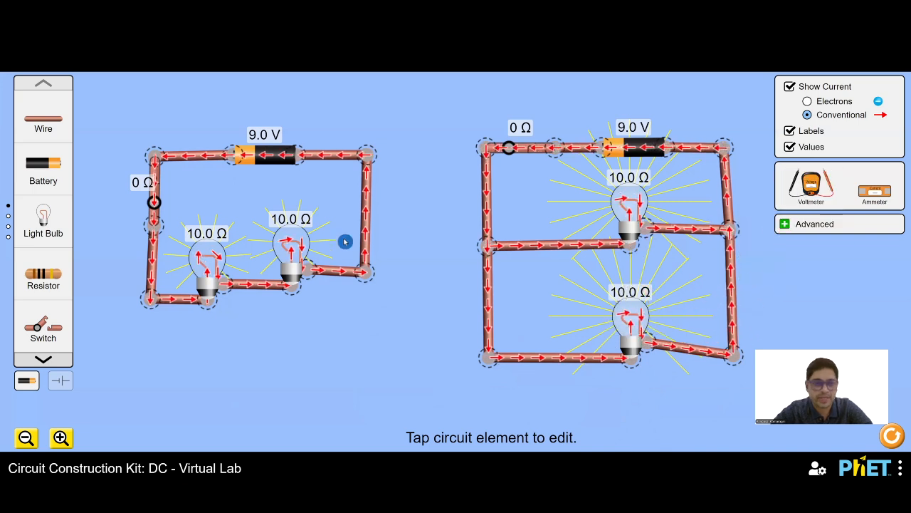
Step: Enlarge the series circuit by moving its two bulbs and lower corners down and the upper battery-side corner slightly outward
left_click_drag(294, 292, 297, 320)
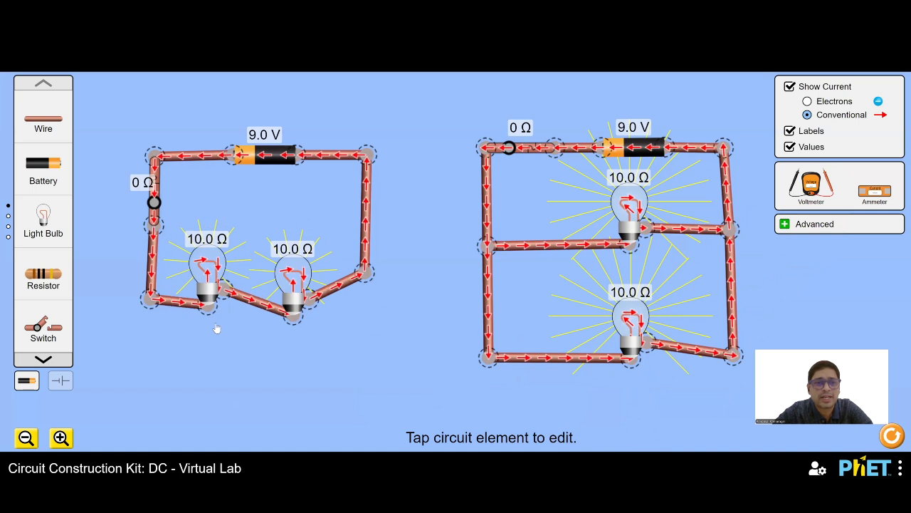
left_click_drag(213, 299, 216, 330)
left_click_drag(150, 301, 146, 329)
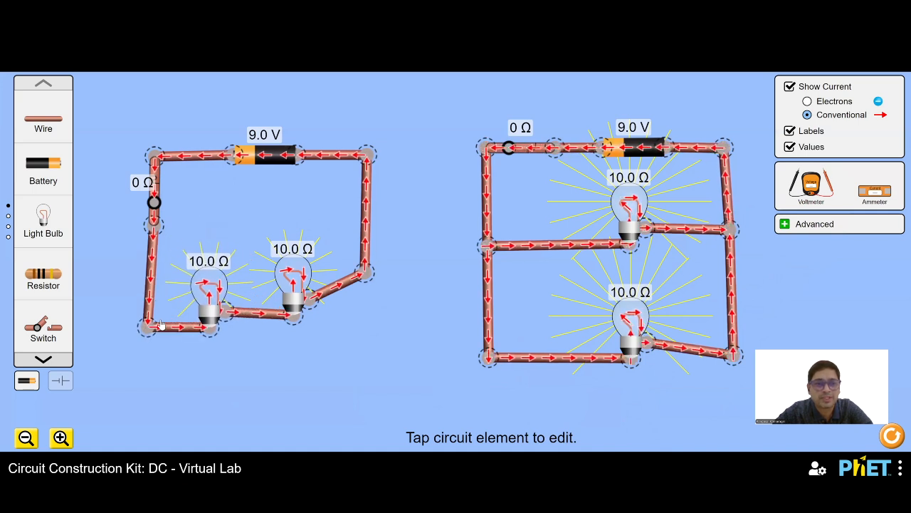
left_click_drag(363, 280, 373, 310)
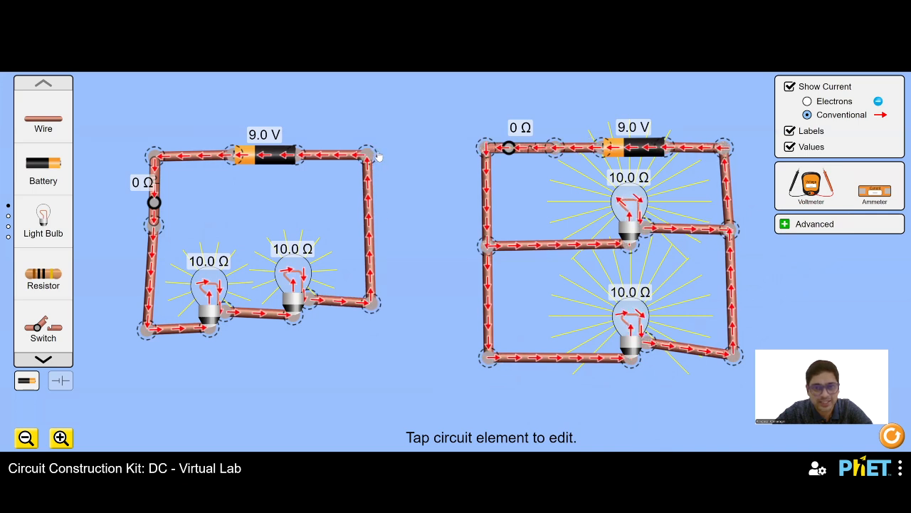
left_click_drag(379, 157, 380, 156)
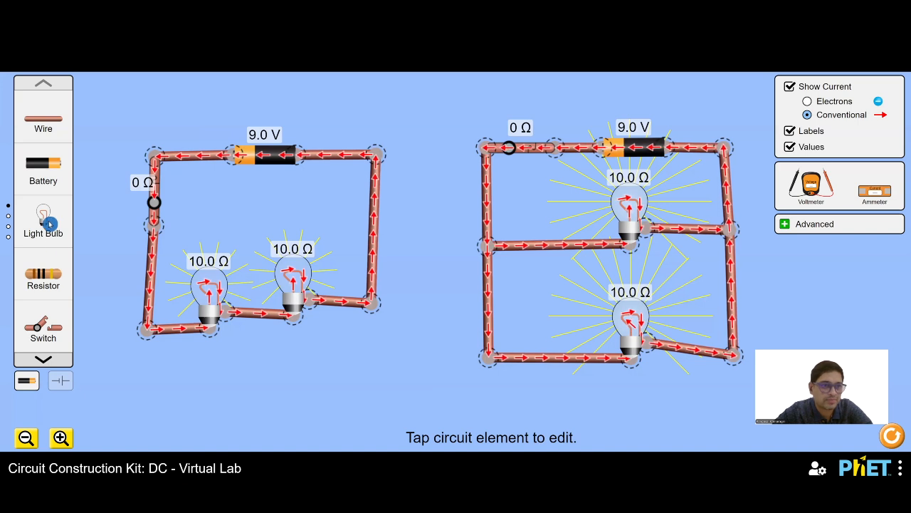
left_click_drag(43, 218, 44, 213)
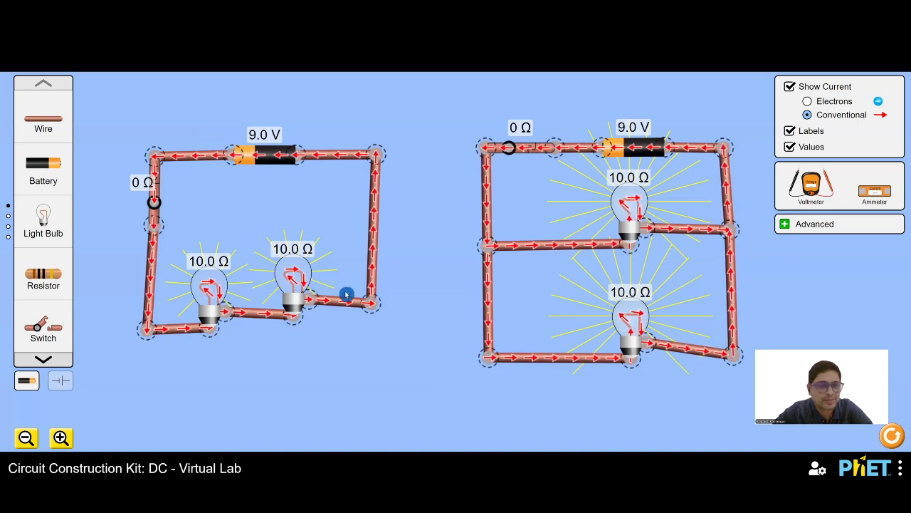
Step: Split the series circuit at its lower battery-side corner and insert an ammeter between the two freed wire ends
left_click(370, 299)
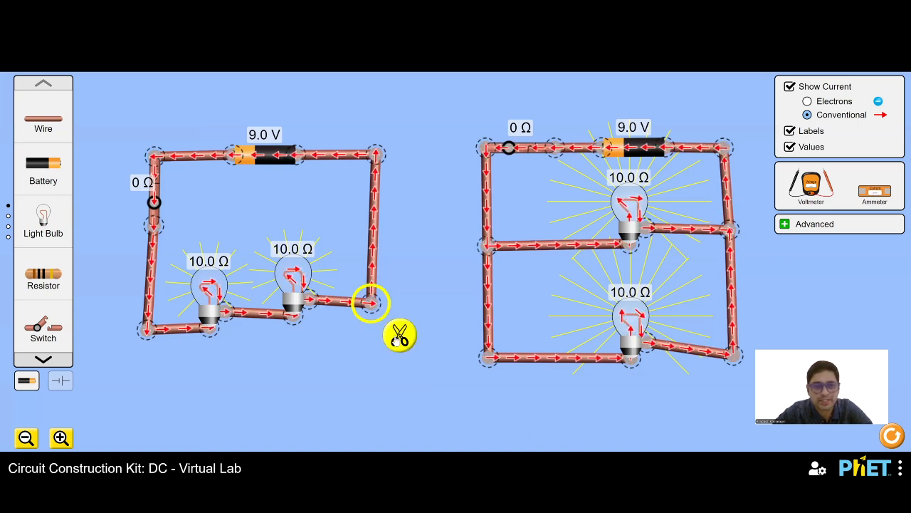
left_click(399, 335)
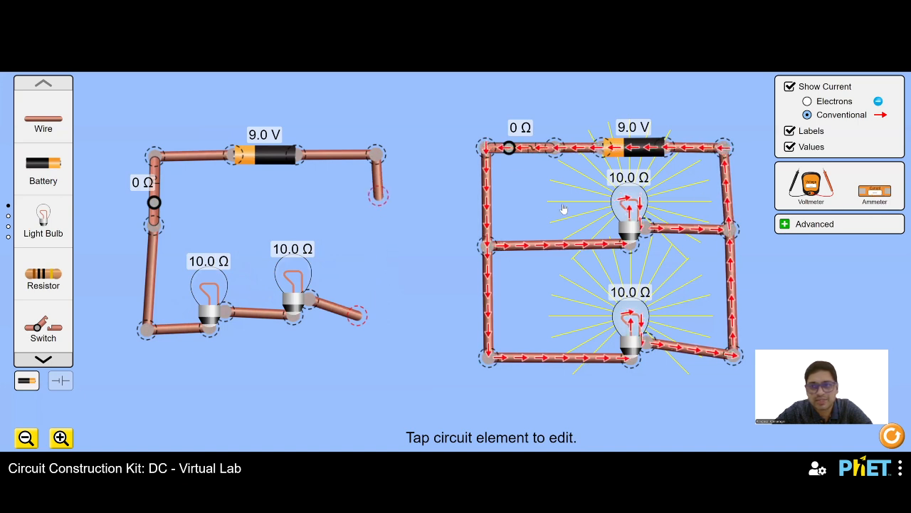
left_click_drag(521, 205, 375, 204)
left_click_drag(425, 261, 381, 287)
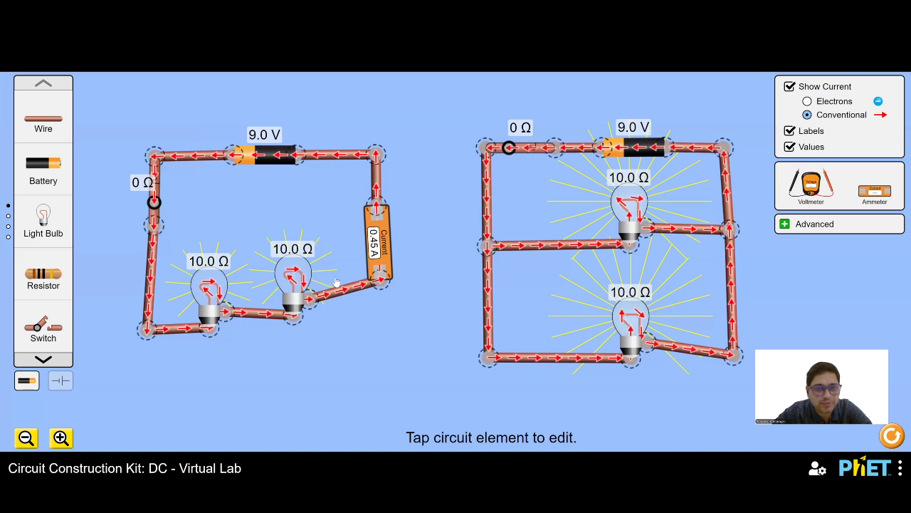
left_click(384, 243)
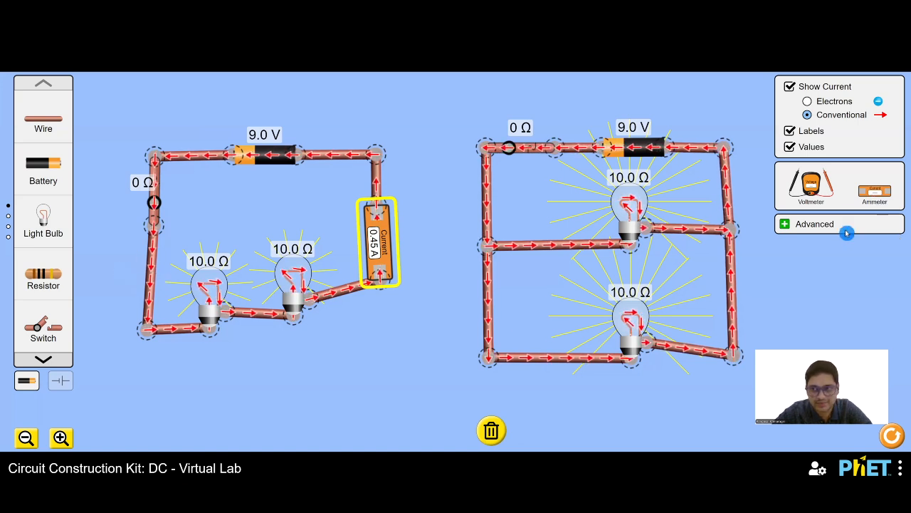
Step: Split the series circuit at its lower switch-side corner, insert a second ammeter between the freed wire ends, and shift the ammeter outward
left_click_drag(409, 368, 220, 362)
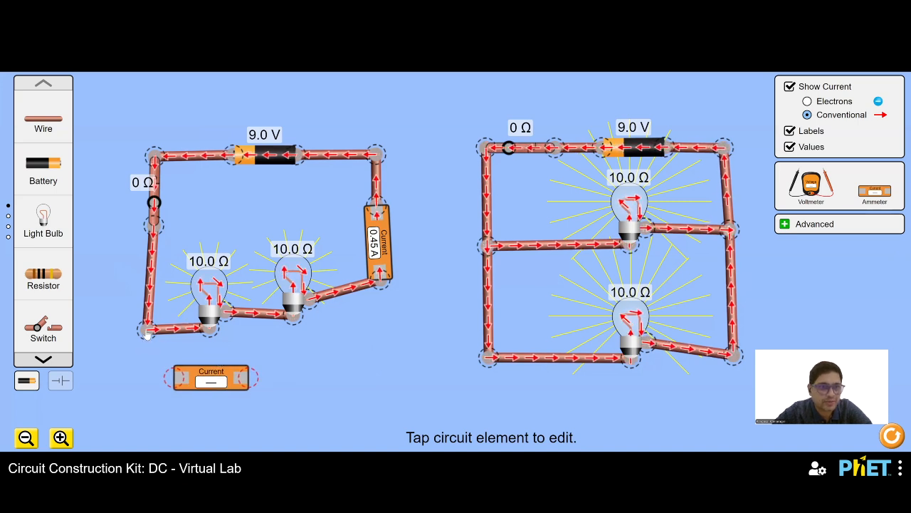
left_click(146, 332)
left_click(116, 362)
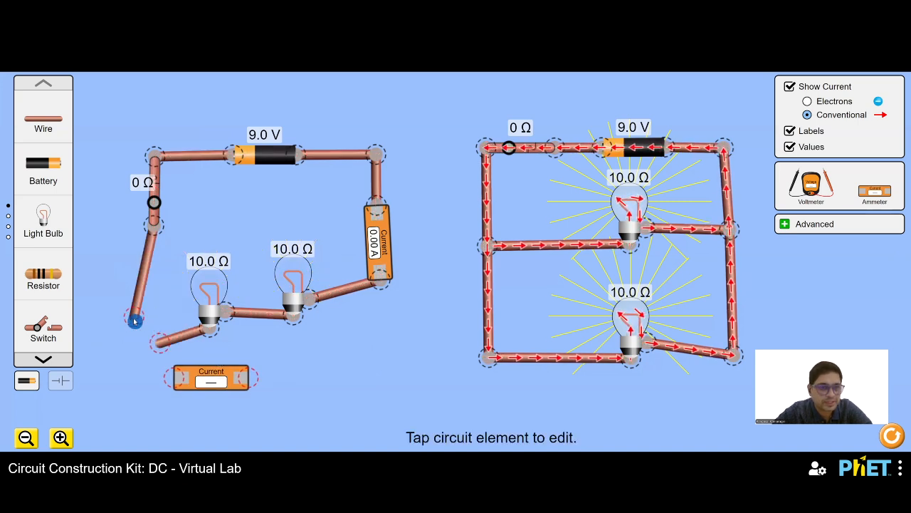
left_click_drag(142, 276, 159, 259)
left_click_drag(185, 369, 162, 342)
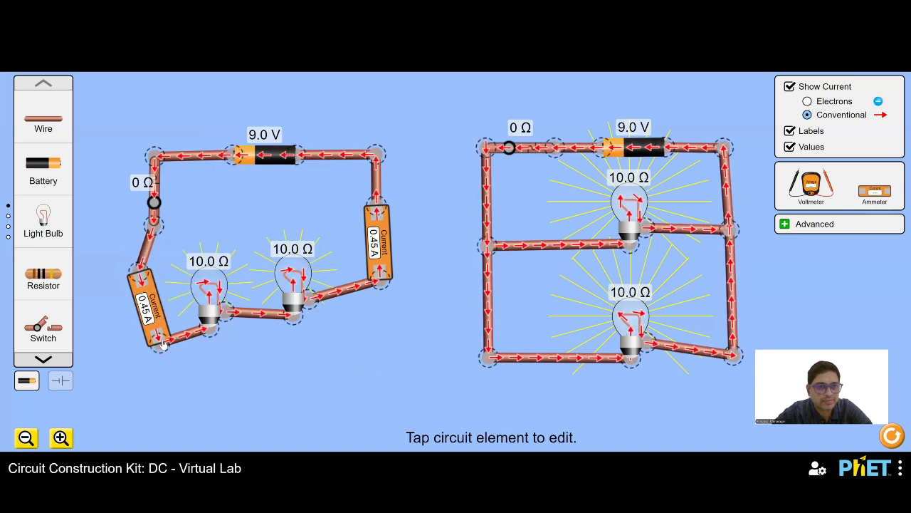
left_click_drag(150, 347, 122, 346)
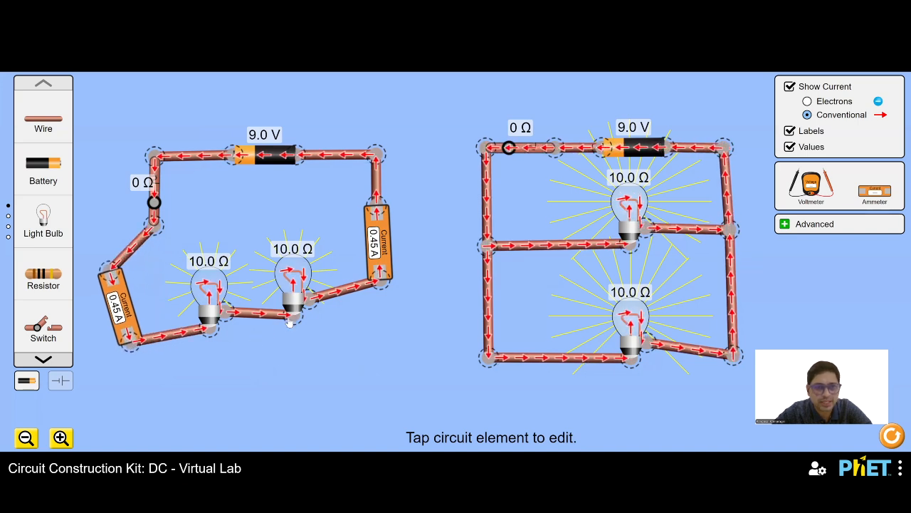
Step: Spread the two series bulbs farther apart by moving each one outward toward its nearest ammeter
left_click_drag(307, 320, 351, 327)
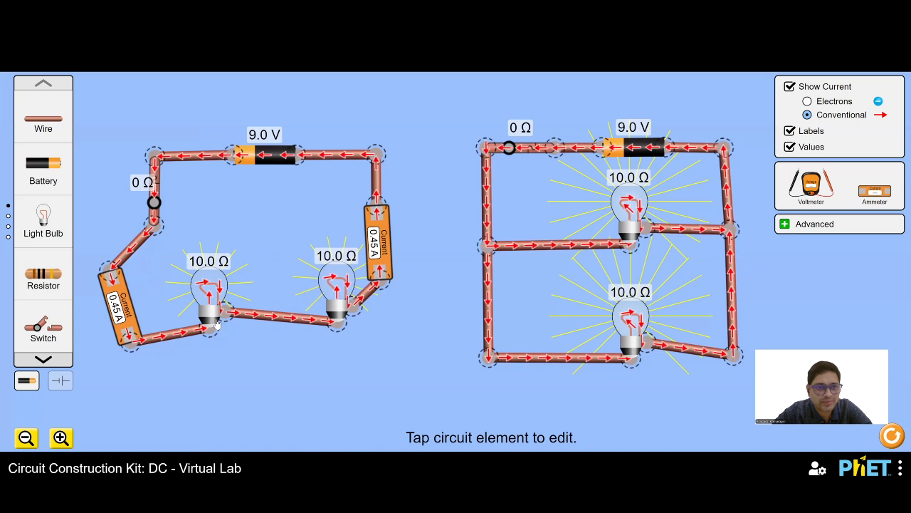
left_click_drag(205, 330, 169, 355)
left_click(201, 332)
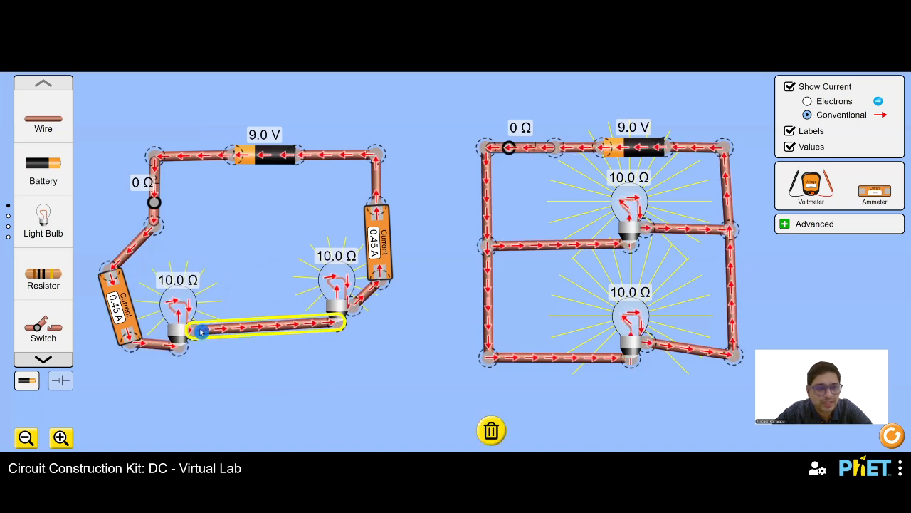
left_click(195, 332)
left_click(240, 368)
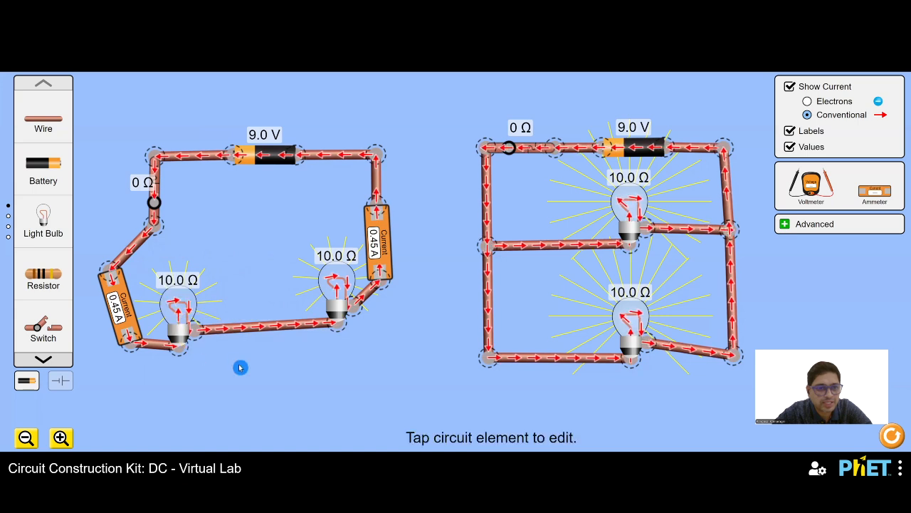
Step: Disconnect the wire between the two series bulbs at the switch-side bulb and insert a third ammeter in the gap
left_click(195, 332)
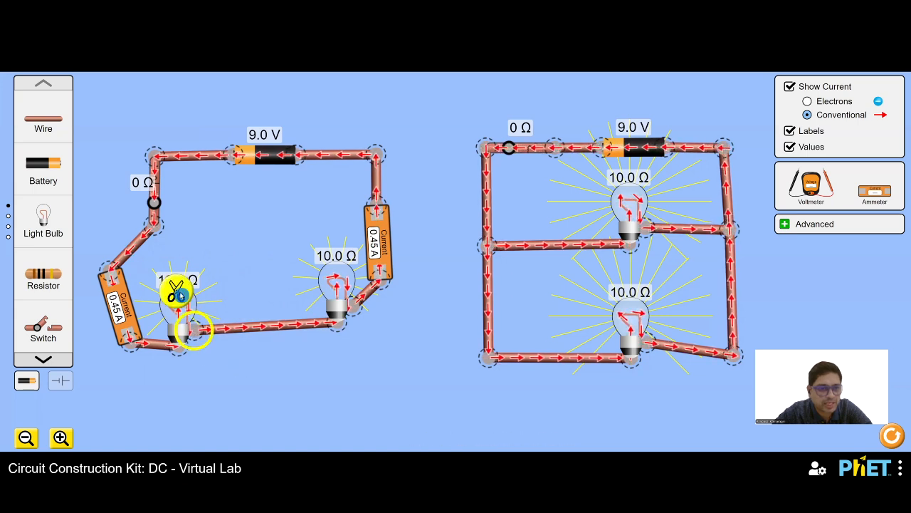
left_click(176, 291)
left_click_drag(238, 329, 285, 328)
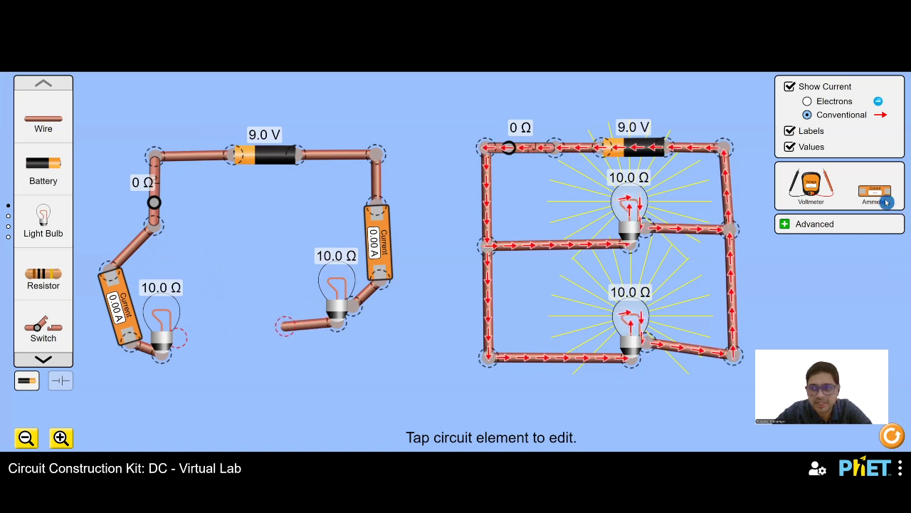
left_click_drag(462, 354, 285, 328)
left_click(285, 374)
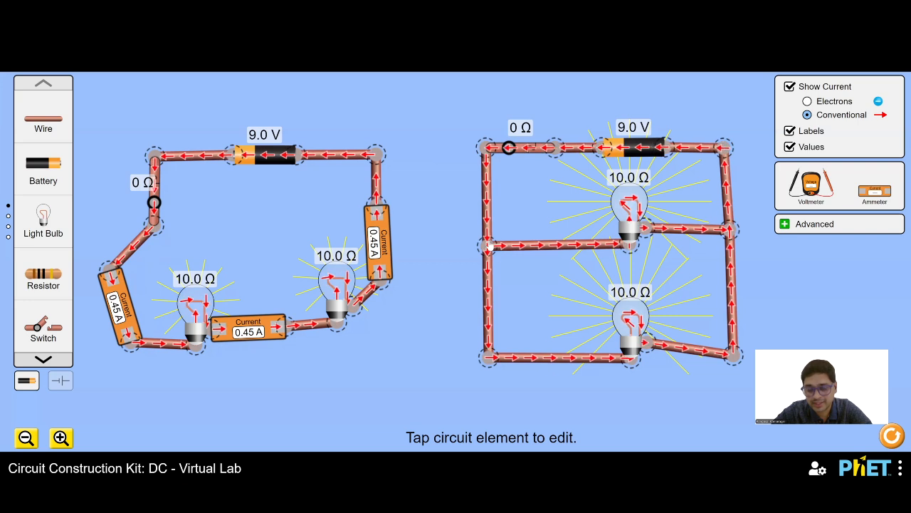
Step: Split the parallel circuit's switch-side branch junction and insert an ammeter between the shortened switch wire and the rejoined bulb branches
left_click(489, 245)
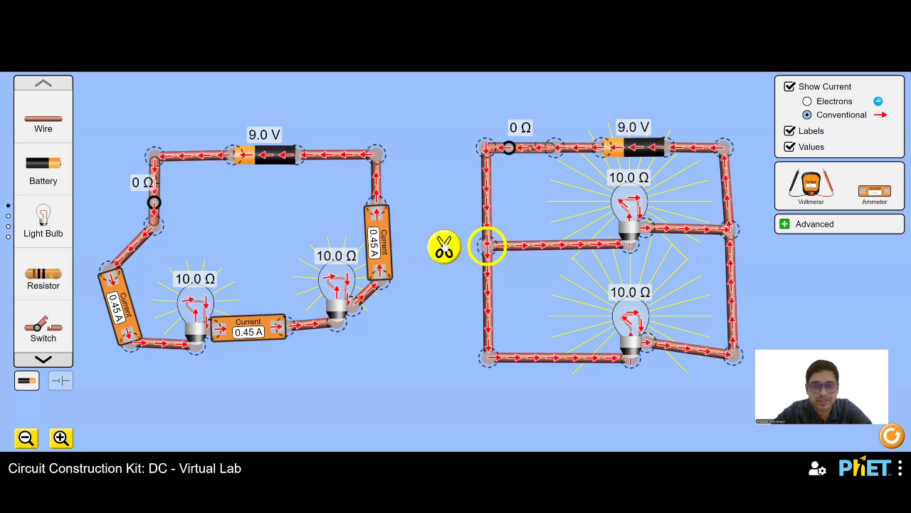
left_click(441, 246)
left_click_drag(485, 230, 487, 222)
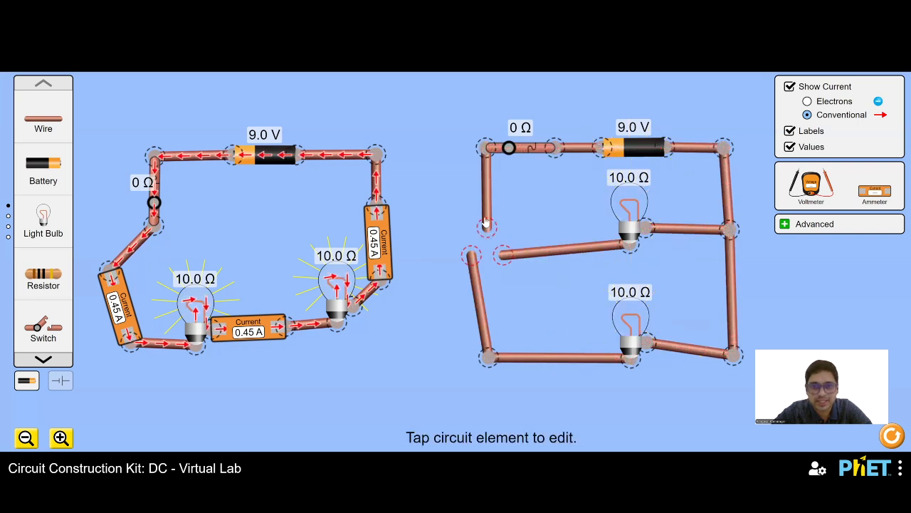
left_click_drag(482, 173, 477, 172)
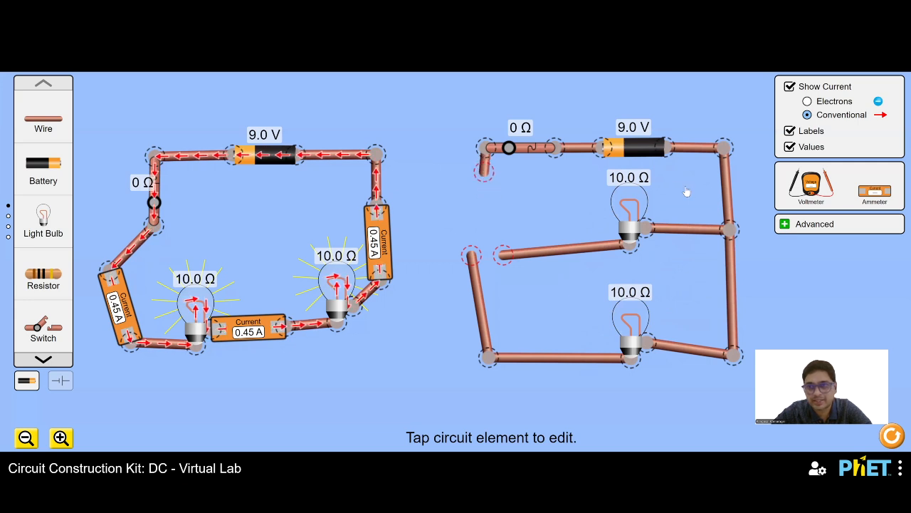
left_click_drag(876, 191, 477, 204)
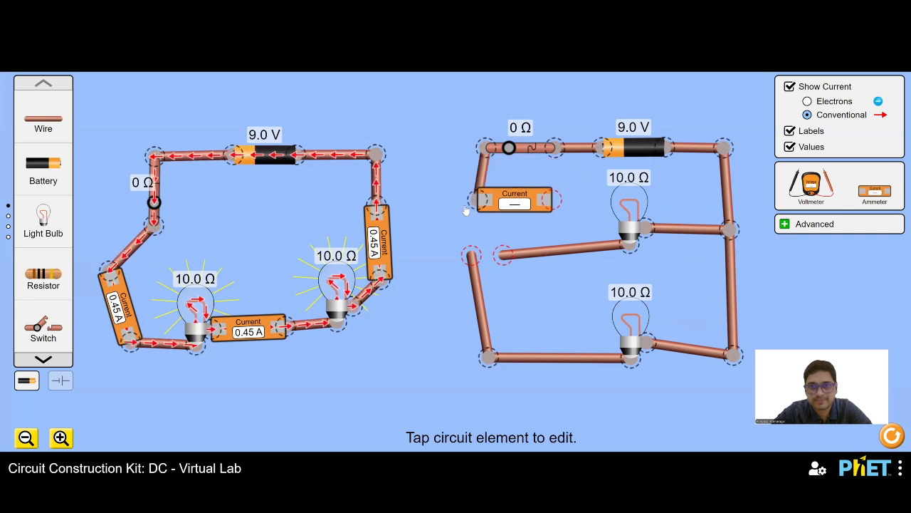
left_click(477, 202)
left_click(443, 224)
left_click_drag(562, 216, 468, 196)
left_click_drag(419, 239, 475, 235)
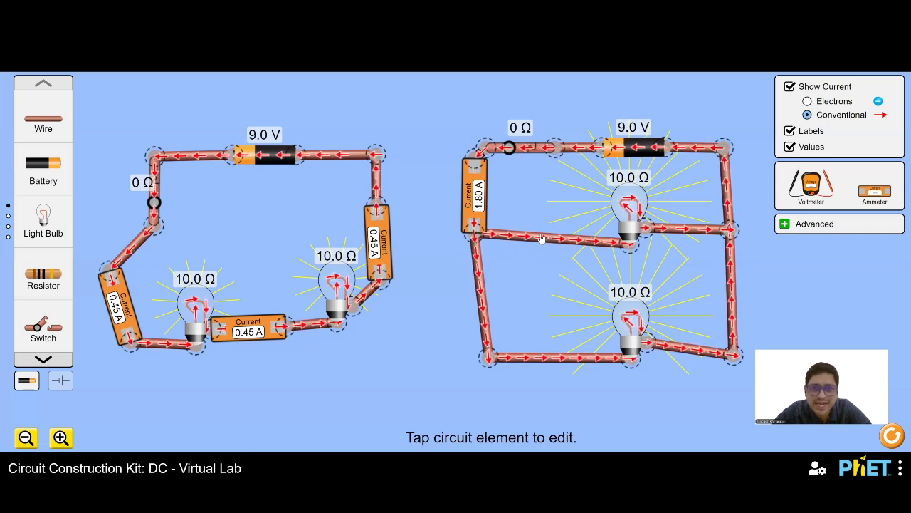
Step: Adjust the parallel circuit's upper branch by shifting its wire slightly down and raising the upper bulb
mouse_move(529, 239)
left_mouse_down()
mouse_move(542, 241)
mouse_move(533, 244)
left_mouse_up()
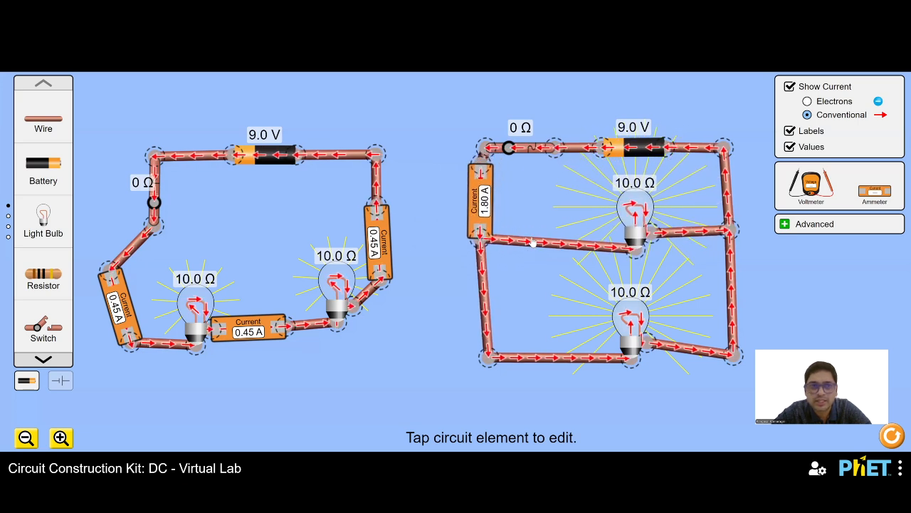
left_click(533, 242)
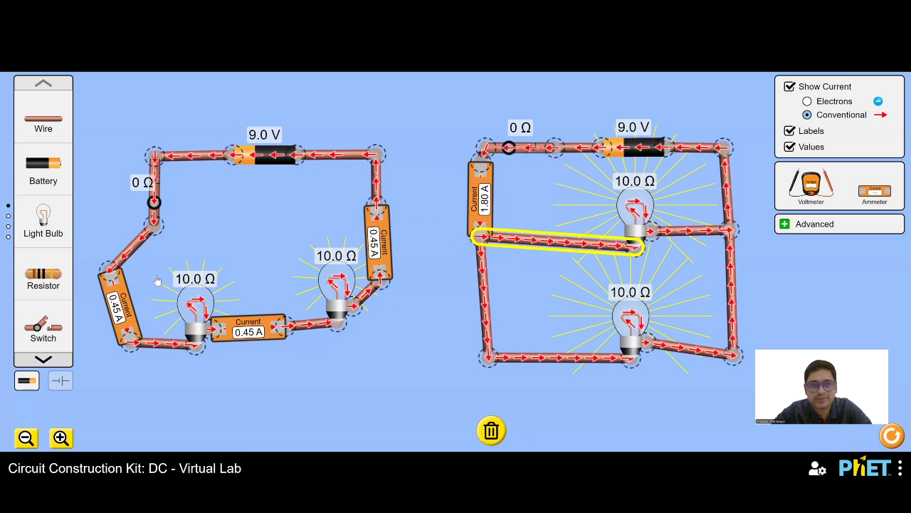
left_click(530, 290)
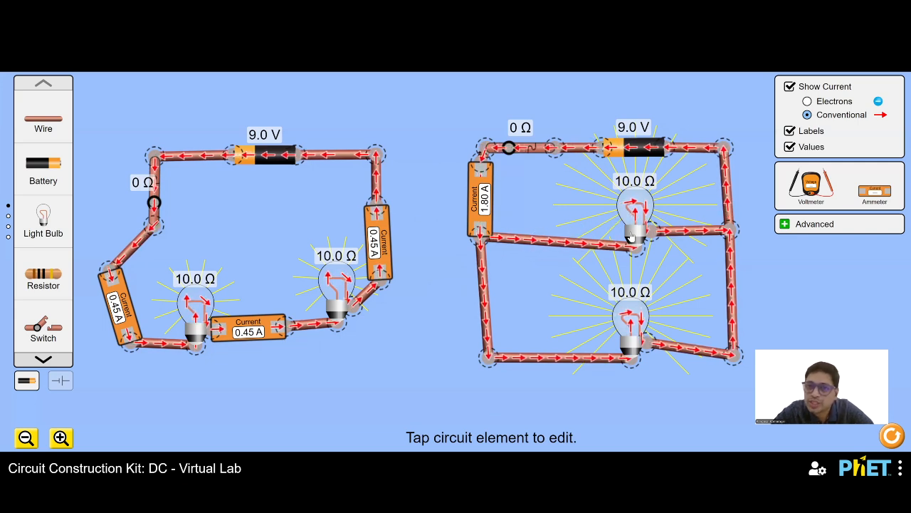
left_click_drag(621, 220, 631, 240)
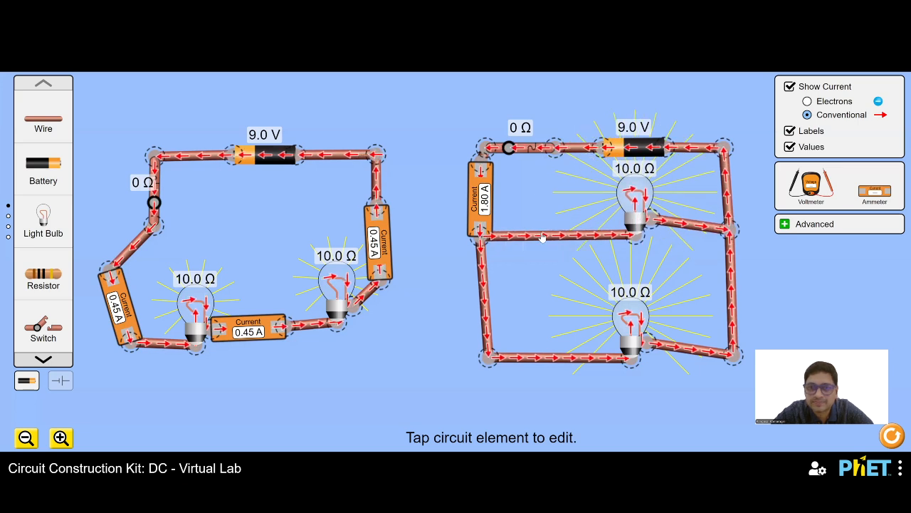
Step: Disconnect the upper parallel bulb's base from its wire and insert an ammeter between the two
left_click(631, 242)
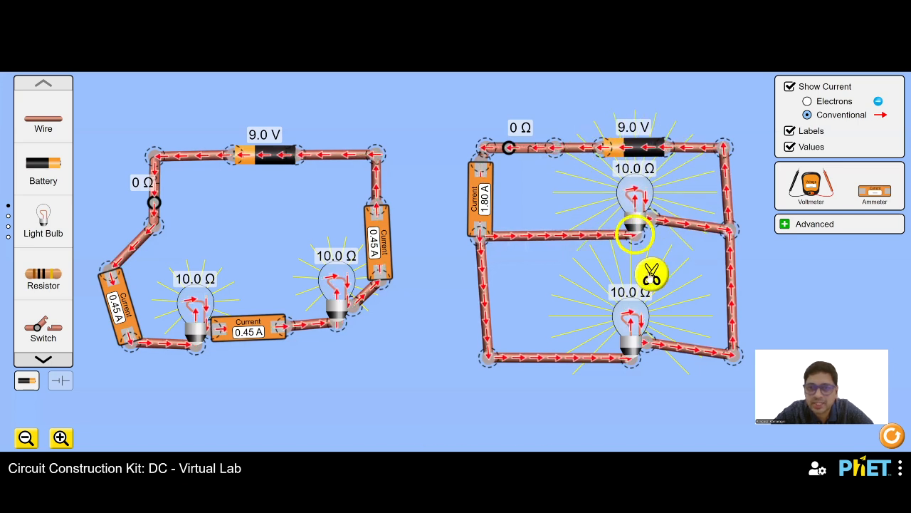
left_click(646, 269)
left_click_drag(583, 245, 558, 237)
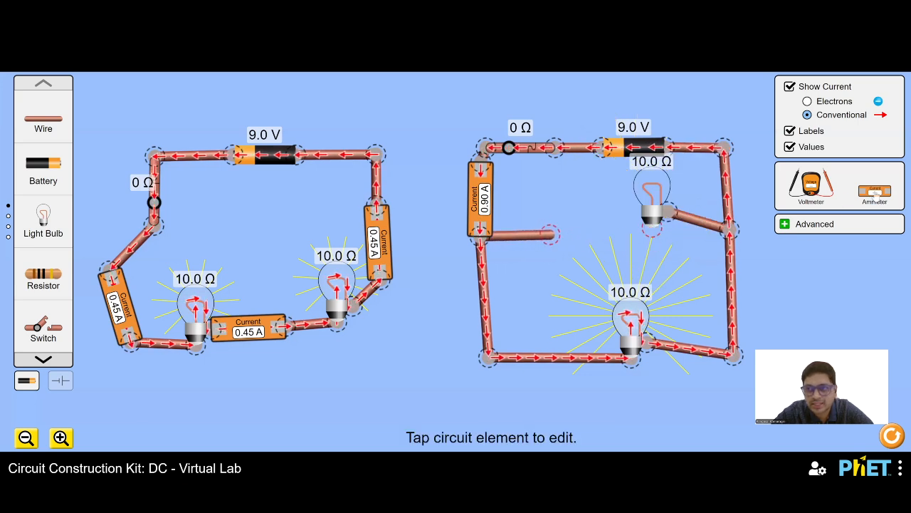
left_click_drag(874, 190, 611, 234)
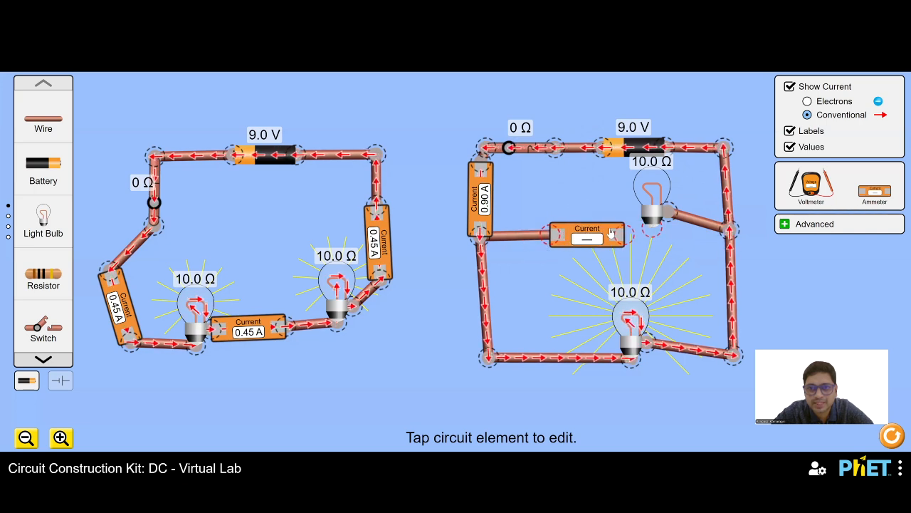
mouse_move(570, 231)
left_mouse_down()
mouse_move(584, 227)
mouse_move(566, 227)
left_mouse_up()
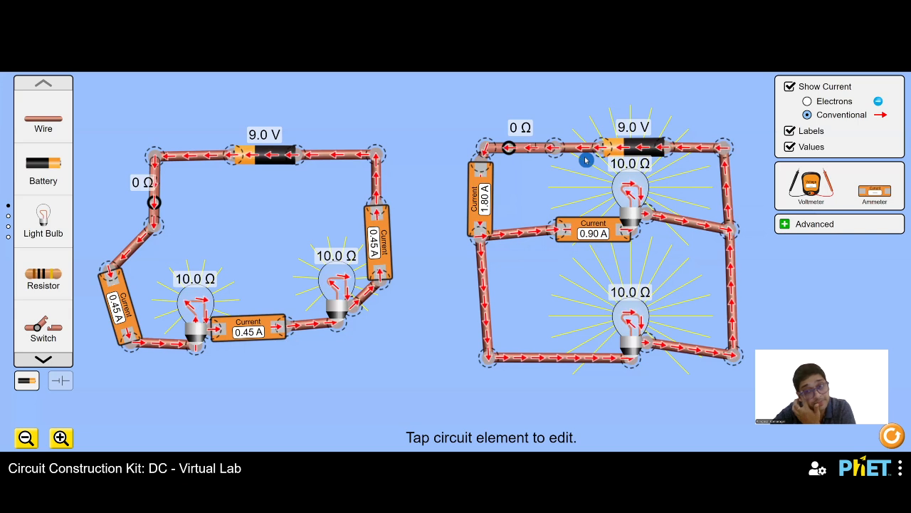
Step: Disconnect the lower parallel bulb's base from its wire and insert an ammeter in that branch
left_click(646, 132)
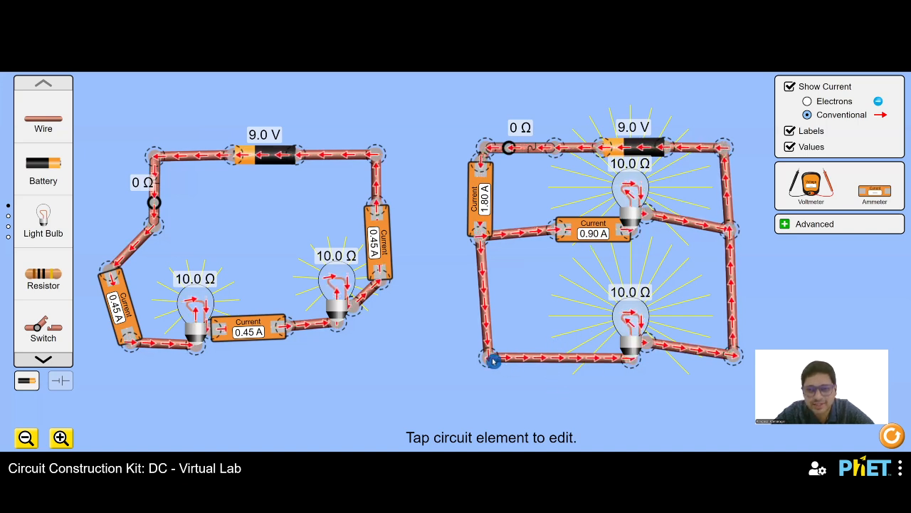
left_click(627, 361)
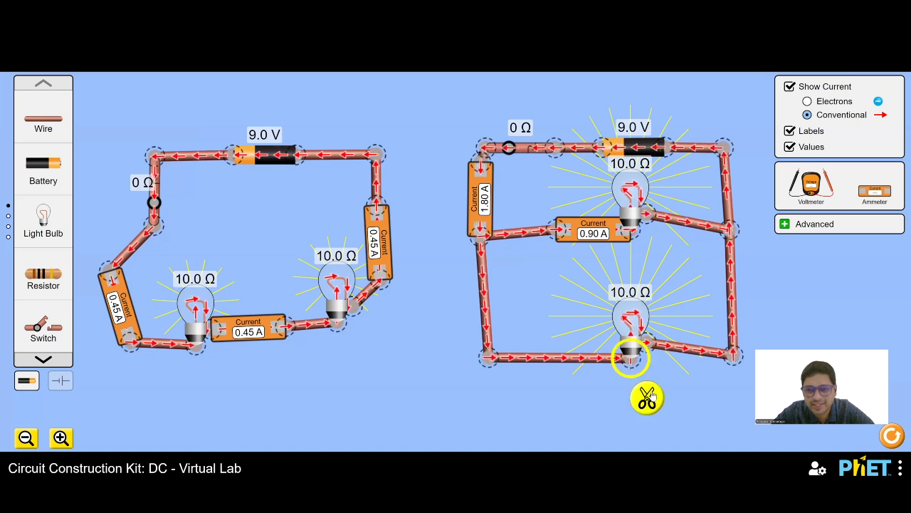
left_click(646, 395)
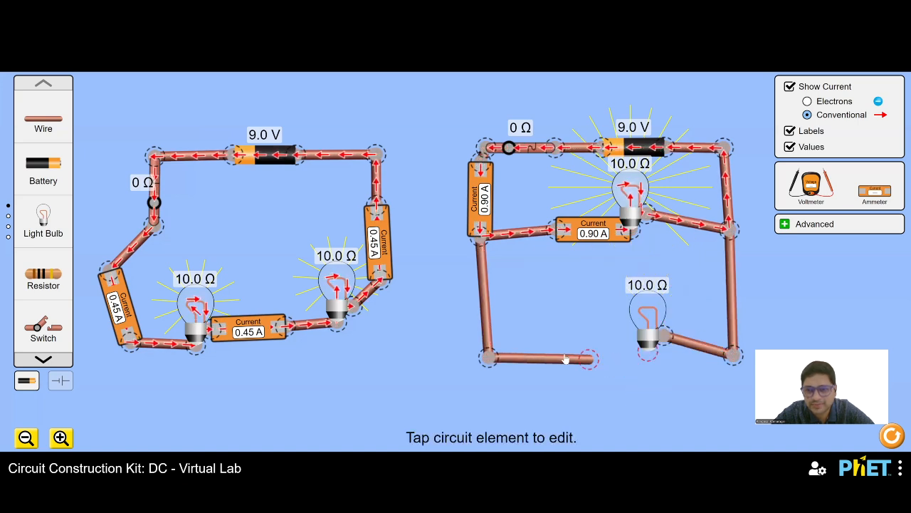
left_click_drag(874, 190, 635, 381)
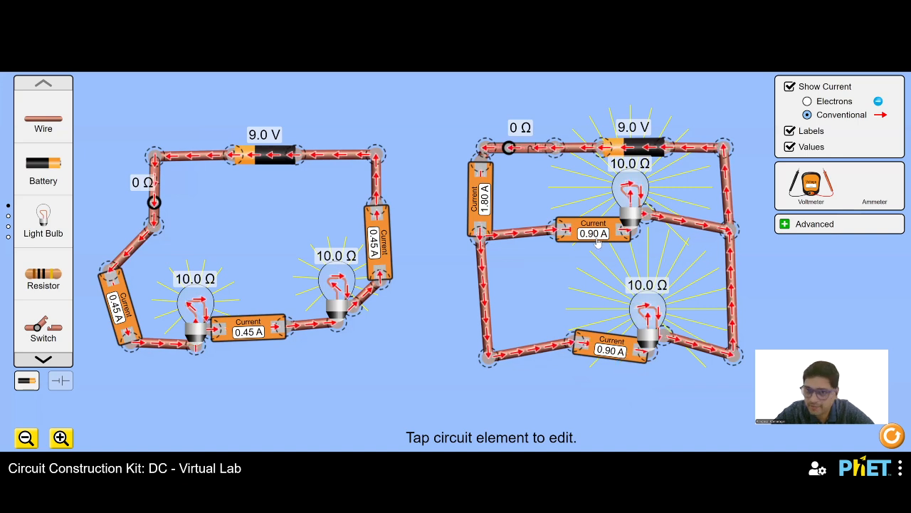
Step: Move both parallel bulbs and their attached ammeters down to tidy the two branches
left_click(650, 306)
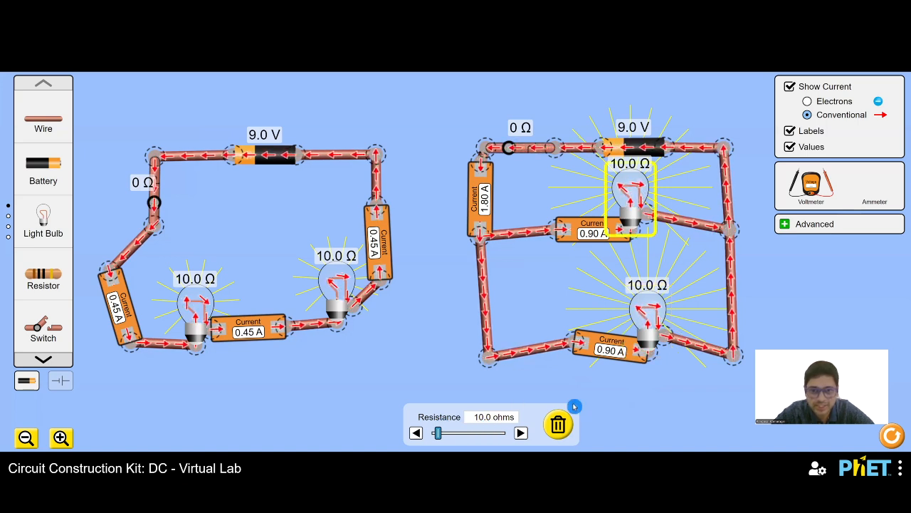
left_click(535, 247)
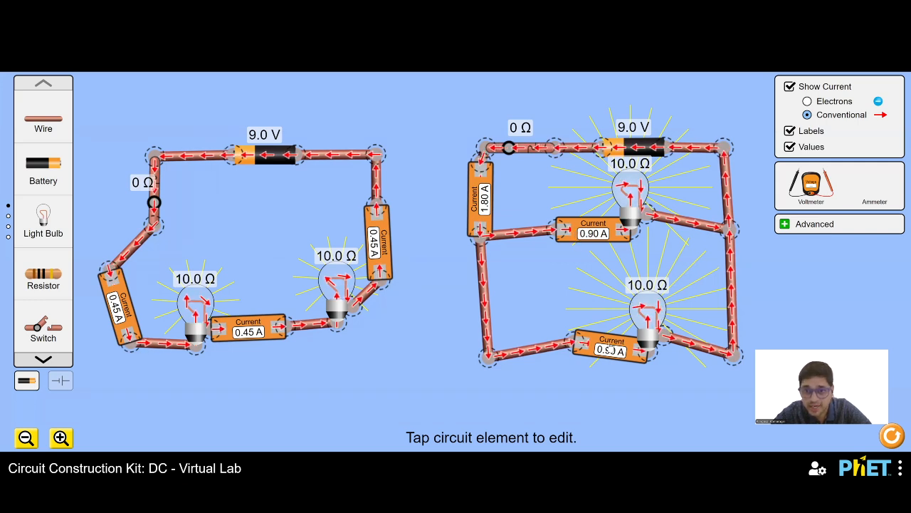
left_click_drag(636, 346, 618, 362)
left_click(632, 221)
left_click_drag(632, 232, 632, 259)
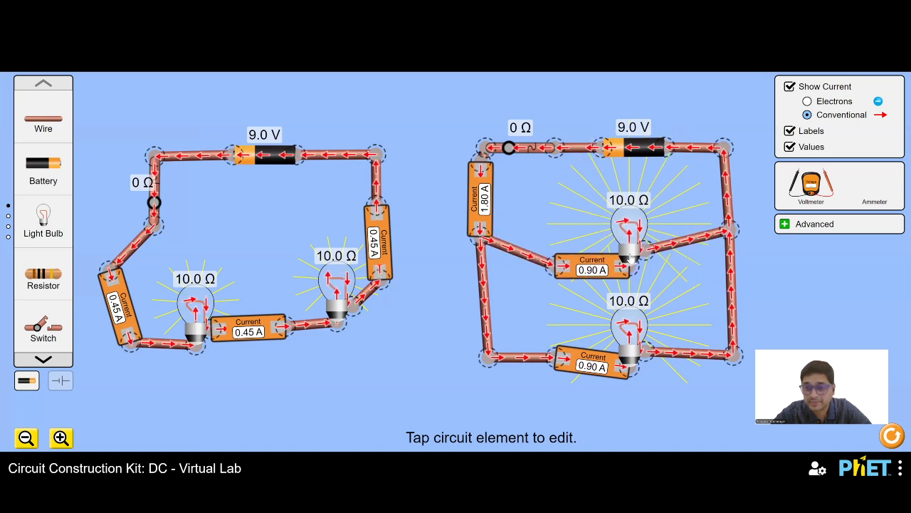
left_click(258, 173)
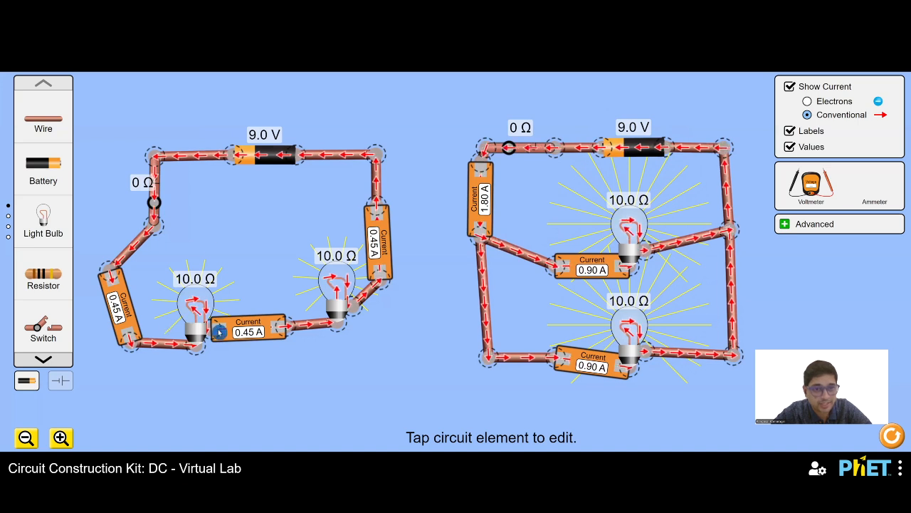
left_click(137, 275)
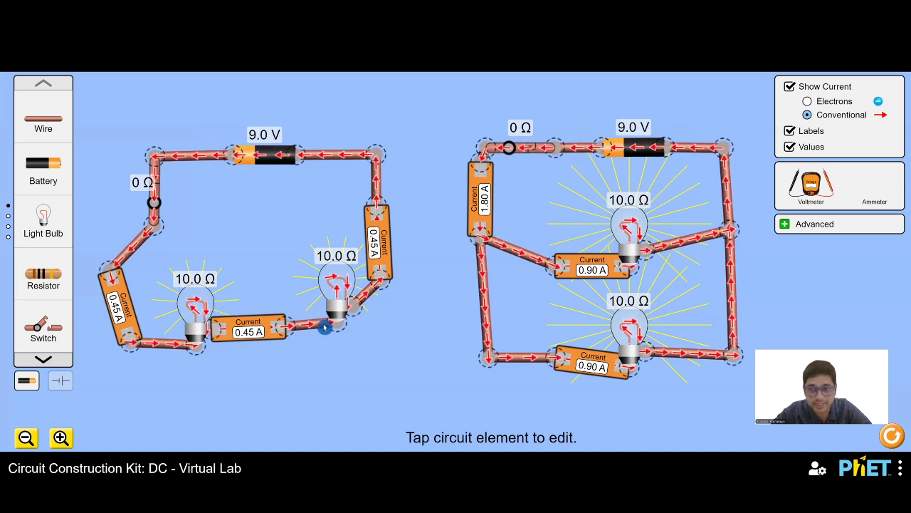
left_click(353, 194)
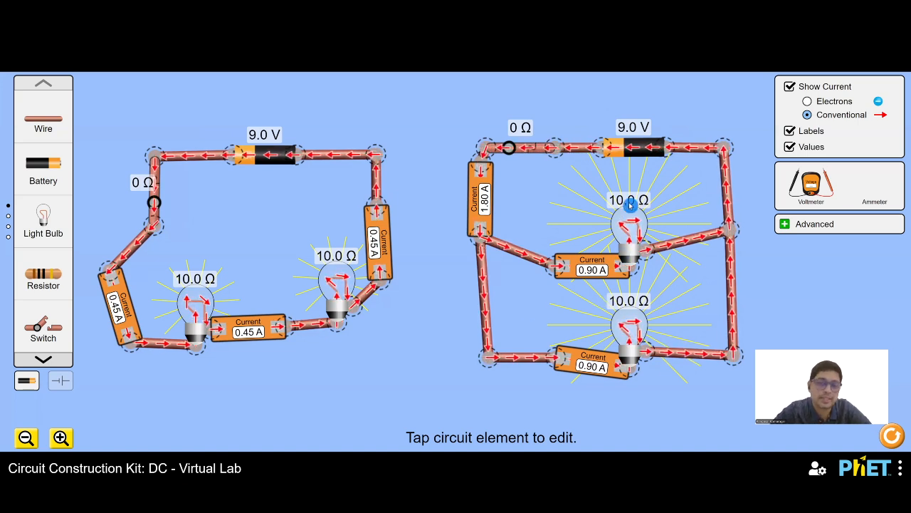
left_click(386, 371)
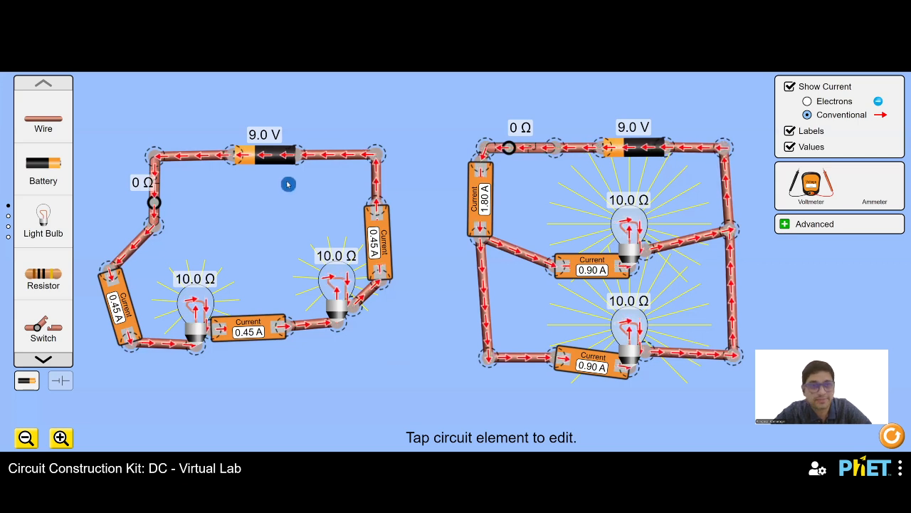
Step: Raise the series battery's voltage to 18.0 V to compare bulb brightness and currents, and return it to 9.0 V
left_click(272, 160)
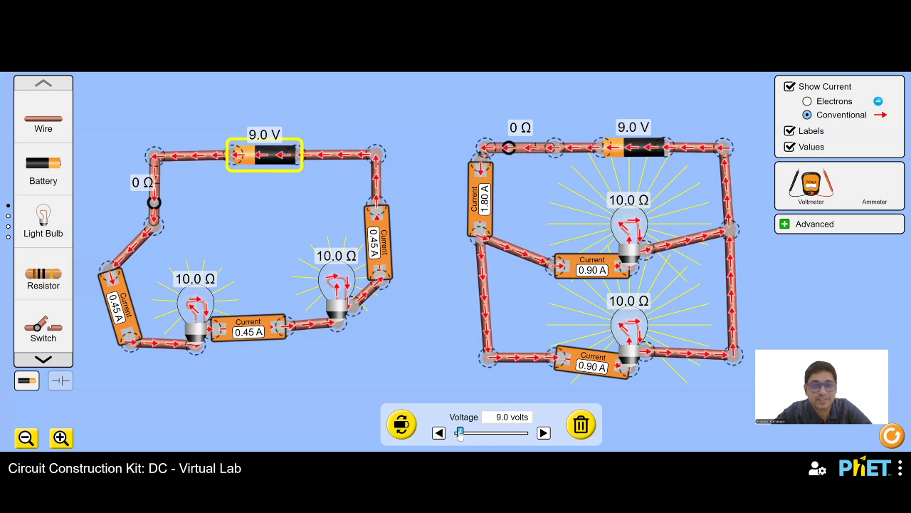
left_click_drag(460, 433, 465, 437)
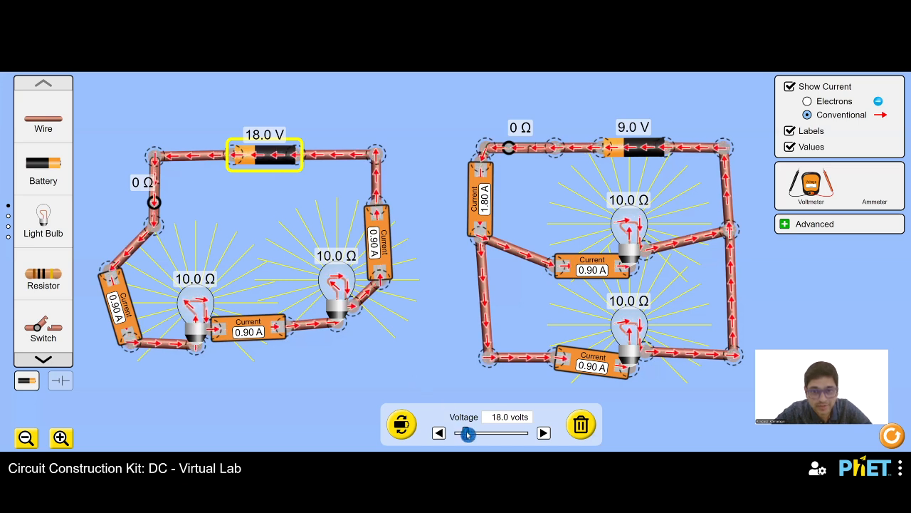
left_click_drag(465, 435, 460, 436)
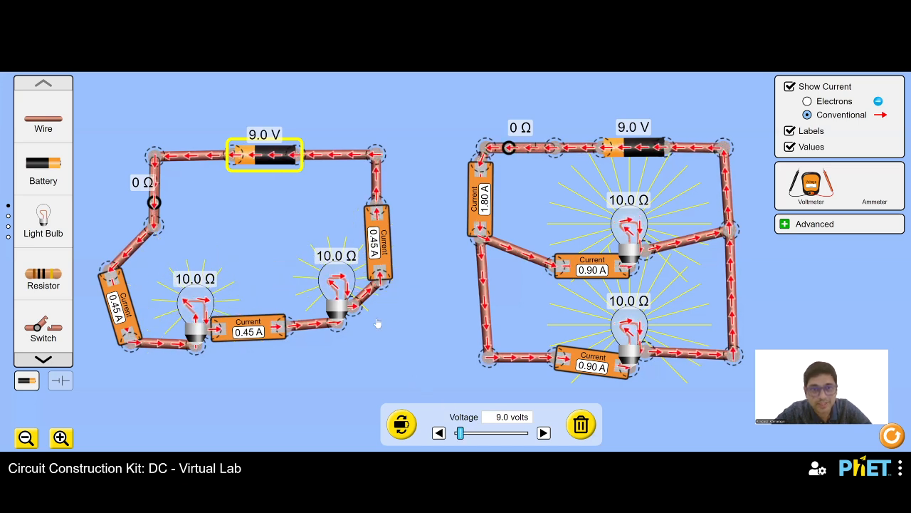